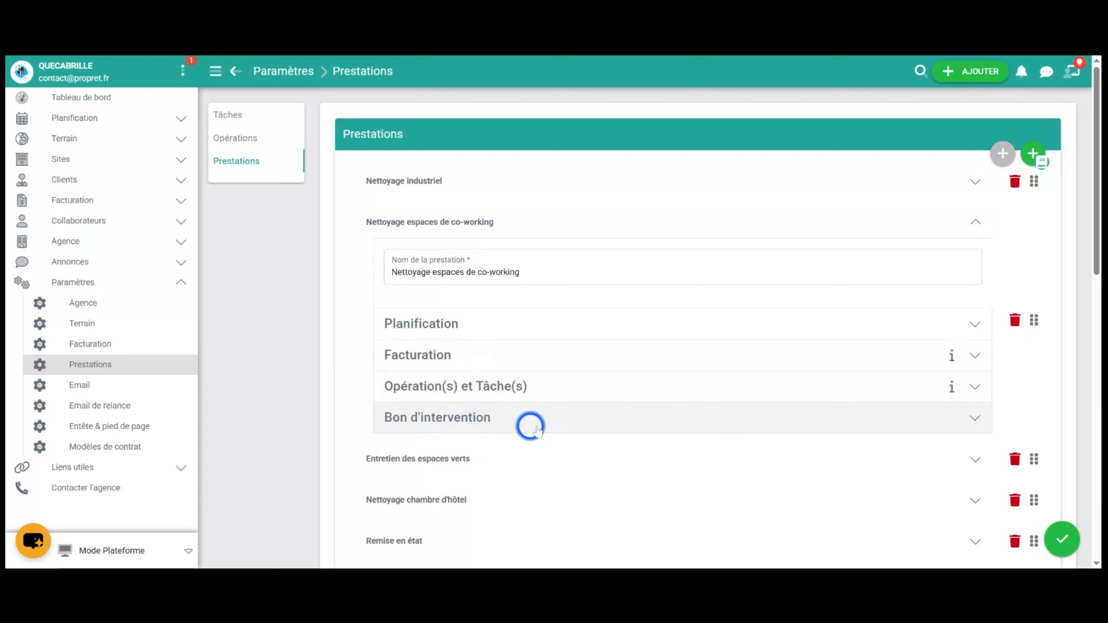
In the planning settings of "Nettoyage espaces de co-working", set the frequency to 2 Fois par semaine and the duration to 90 minutes.
{"action": "left_click", "coordinate": [458, 323]}
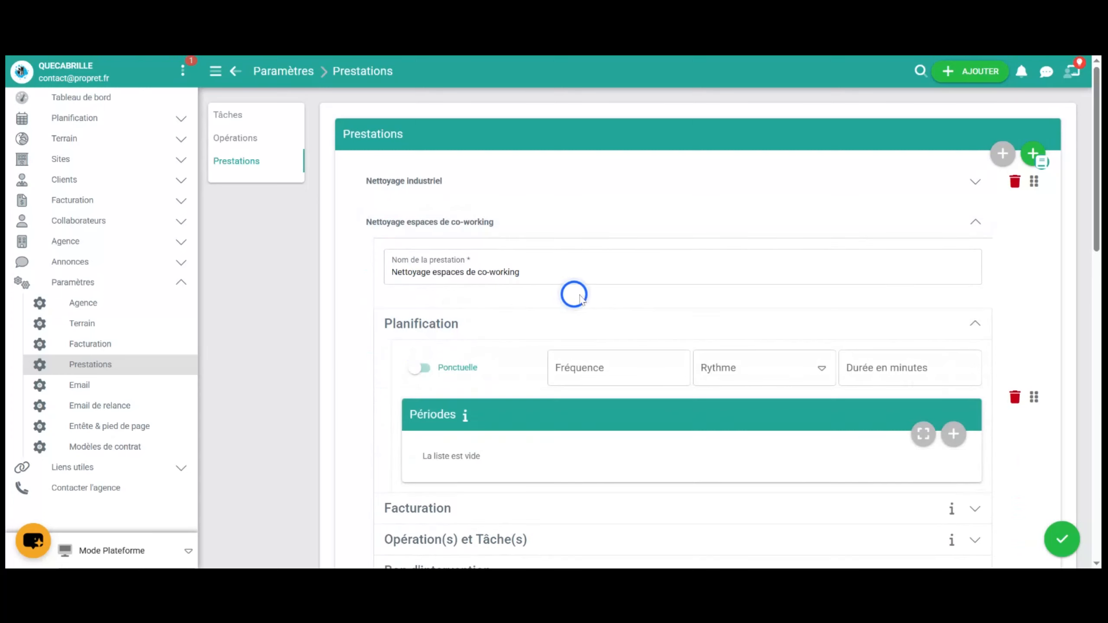
{"action": "scroll", "coordinate": [573, 292], "scroll_direction": "down", "scroll_amount": 1}
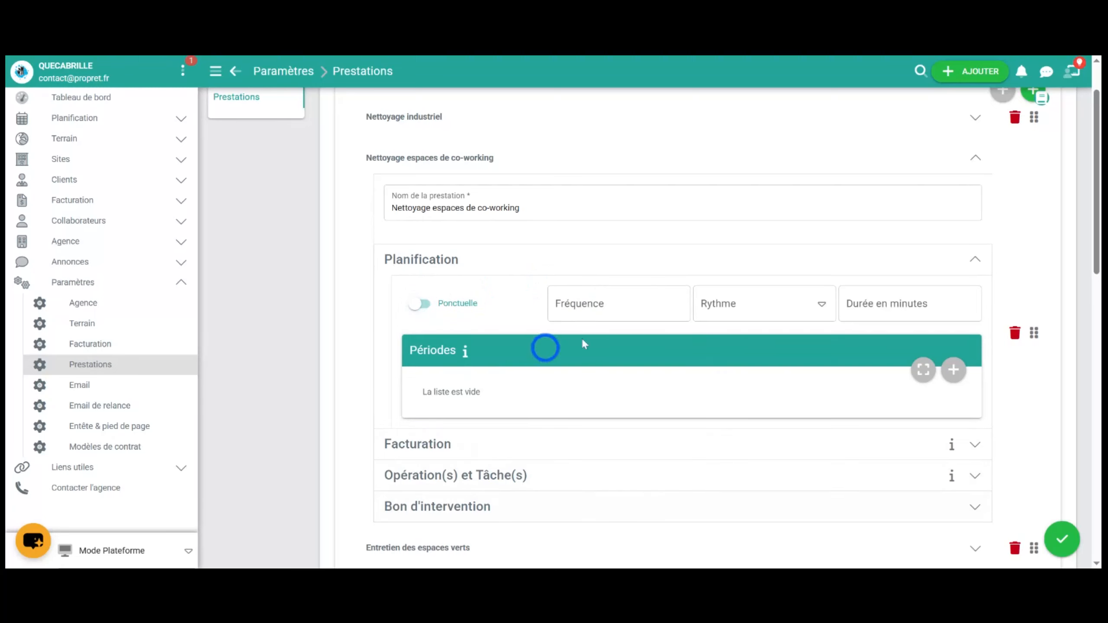
{"action": "left_click", "coordinate": [726, 303]}
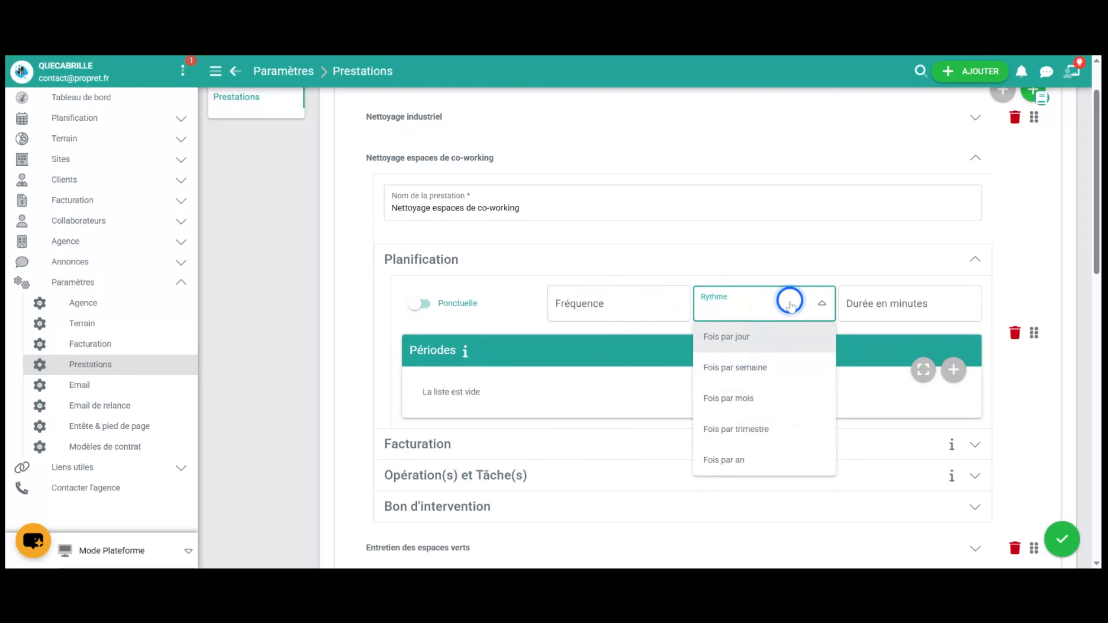
{"action": "left_click", "coordinate": [742, 366]}
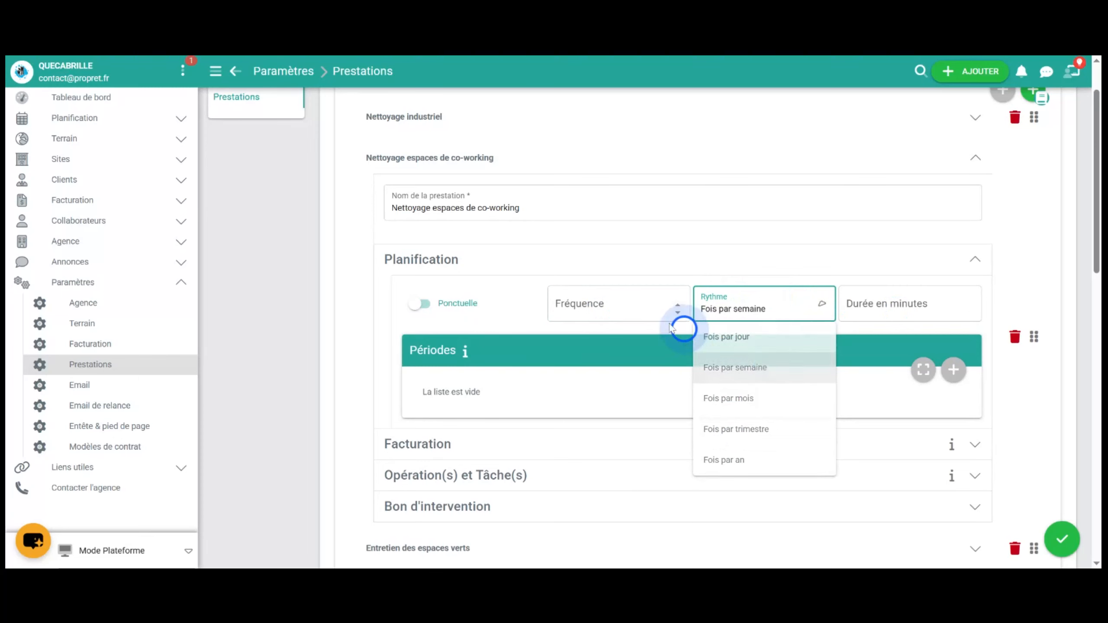
{"action": "left_click", "coordinate": [877, 308]}
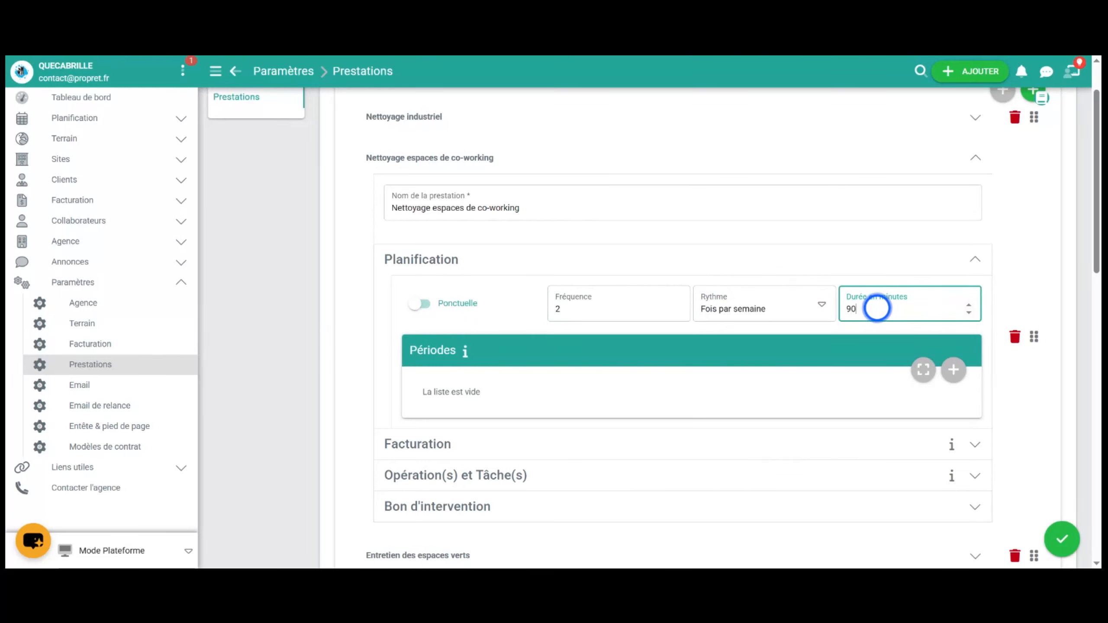
Check the help note for Périodes and add a new period to the service's planning.
{"action": "scroll", "coordinate": [876, 308], "scroll_direction": "down", "scroll_amount": 1}
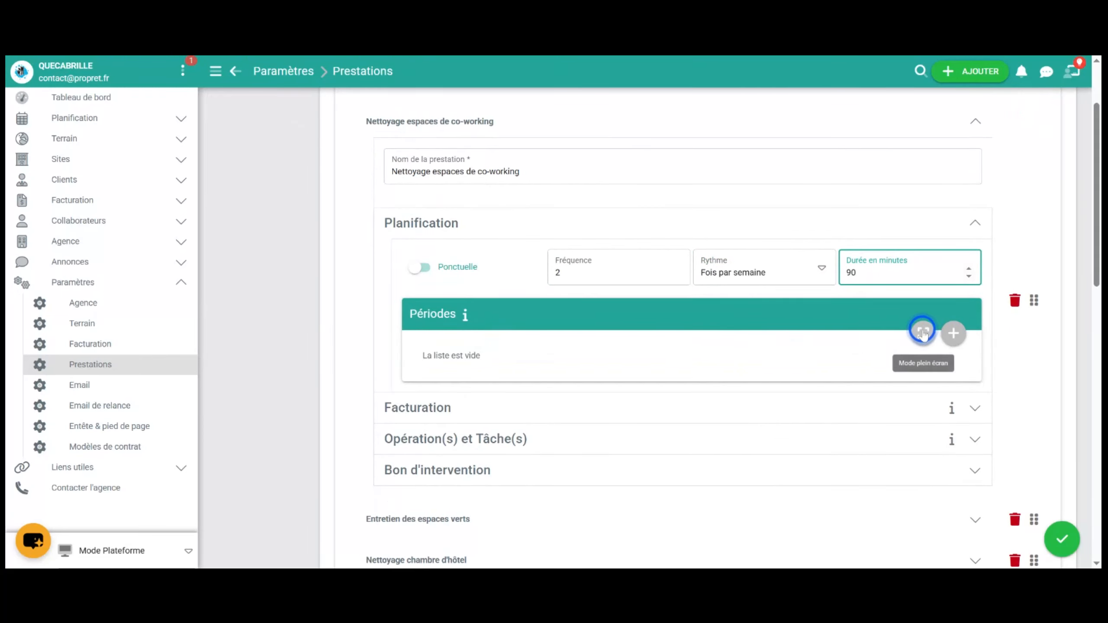
{"action": "mouse_move", "coordinate": [464, 315]}
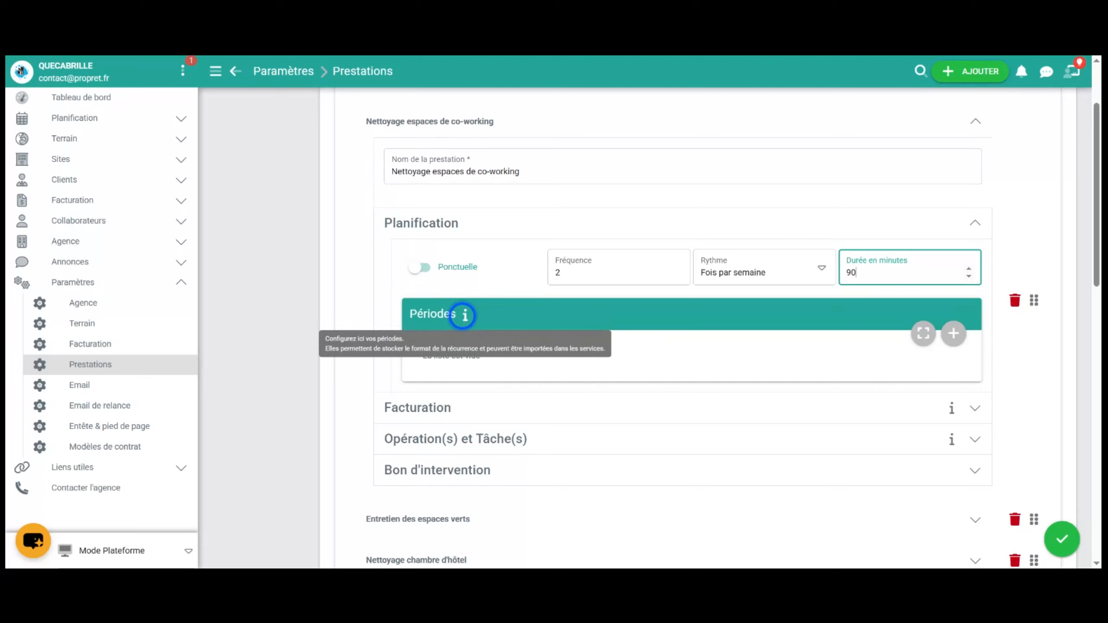
{"action": "left_click", "coordinate": [954, 334]}
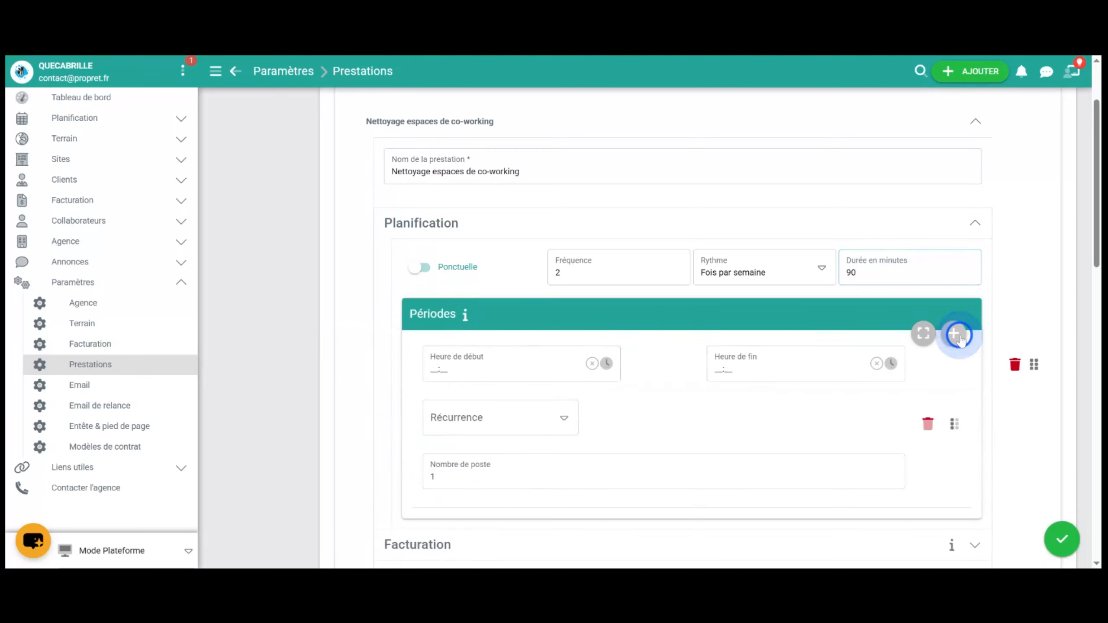
Try a Mensuelle recurrence for the period, selecting and clearing days 9 and 26.
{"action": "scroll", "coordinate": [737, 432], "scroll_direction": "down", "scroll_amount": 1}
{"action": "scroll", "coordinate": [743, 425], "scroll_direction": "down", "scroll_amount": 1}
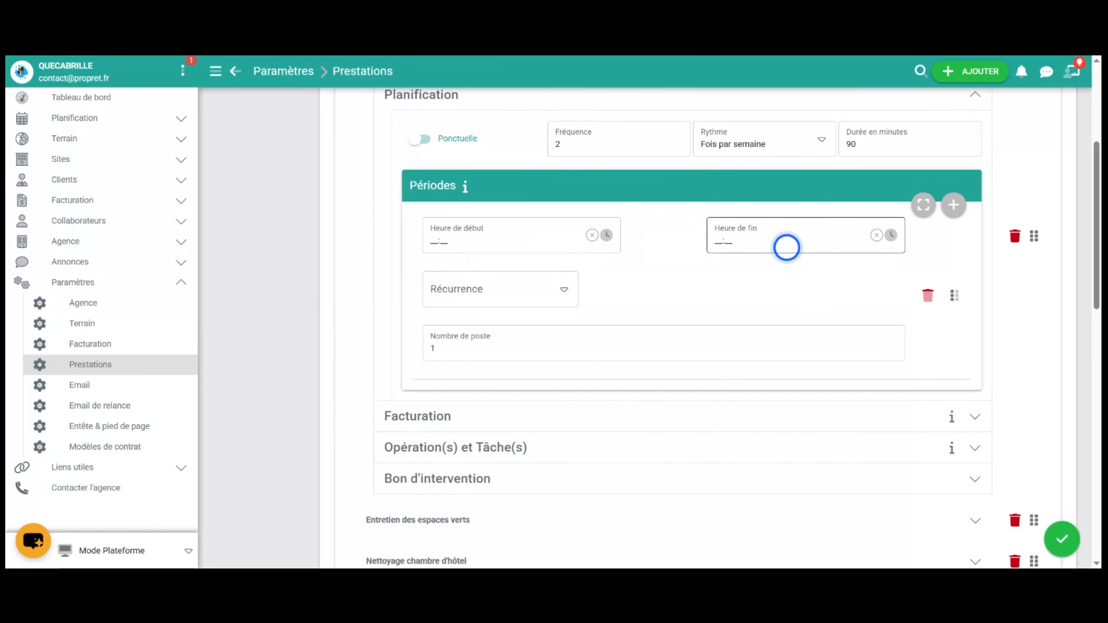
{"action": "left_click", "coordinate": [564, 291]}
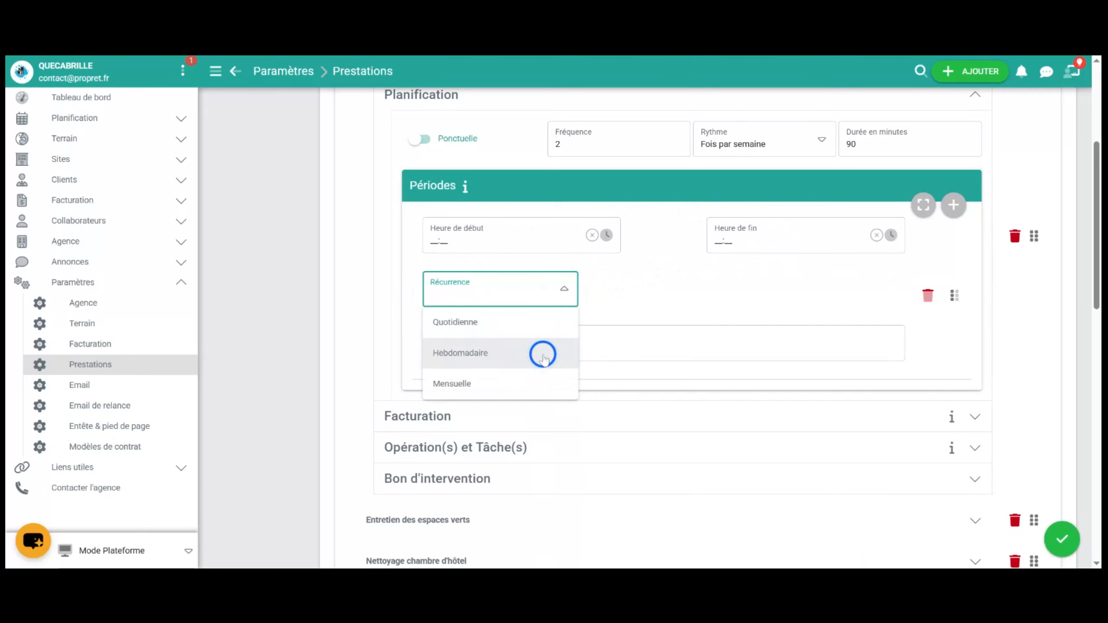
{"action": "left_click", "coordinate": [519, 384]}
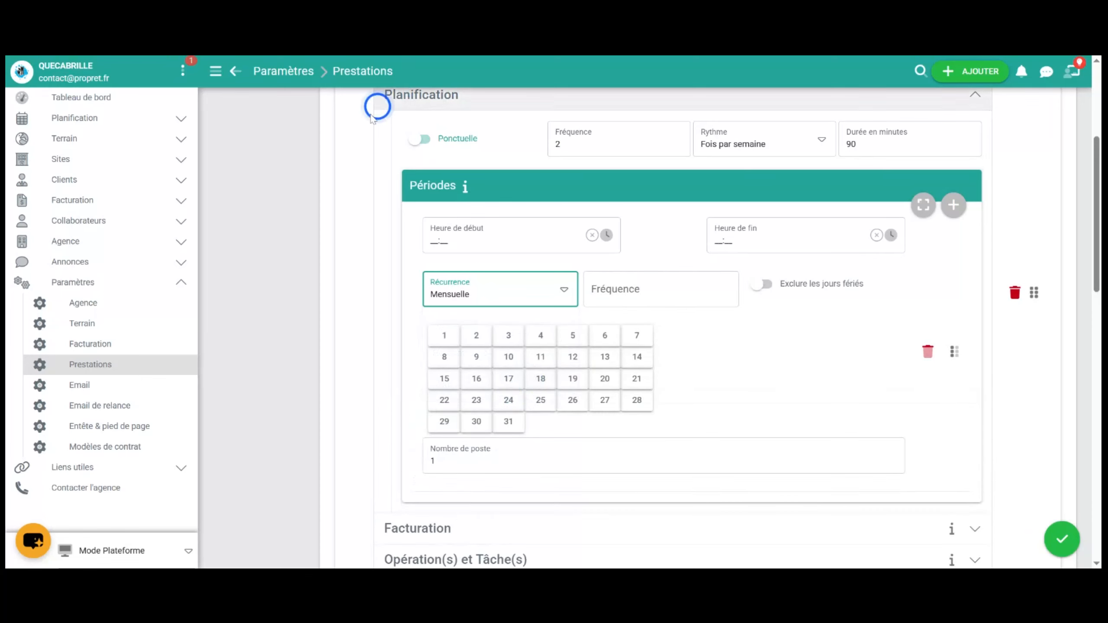
{"action": "left_click", "coordinate": [482, 360]}
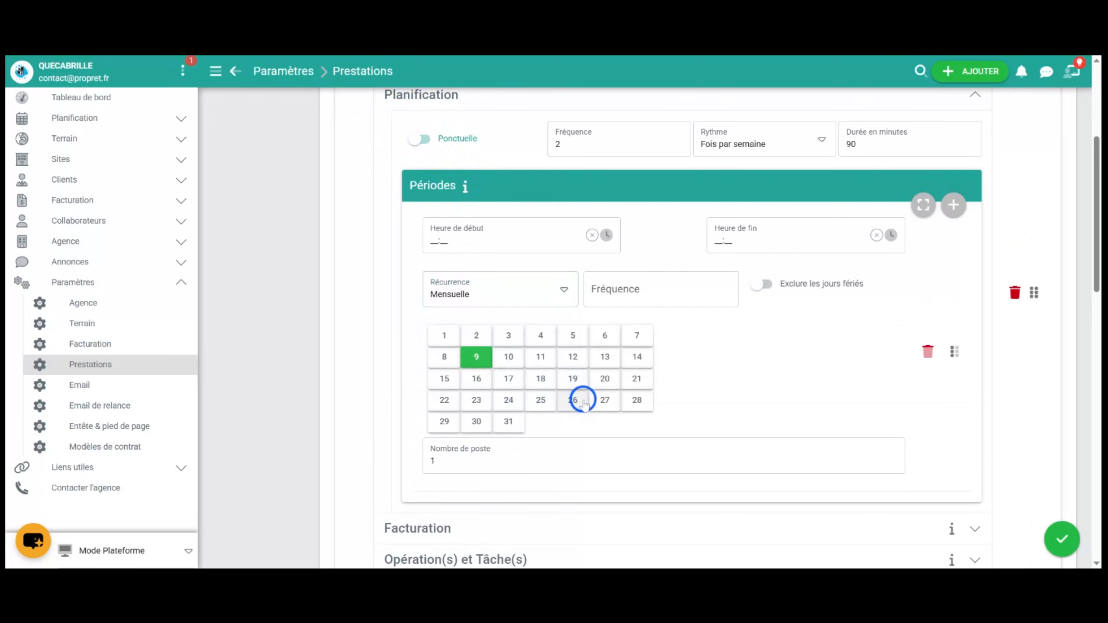
{"action": "left_click", "coordinate": [575, 405]}
{"action": "left_click", "coordinate": [575, 405]}
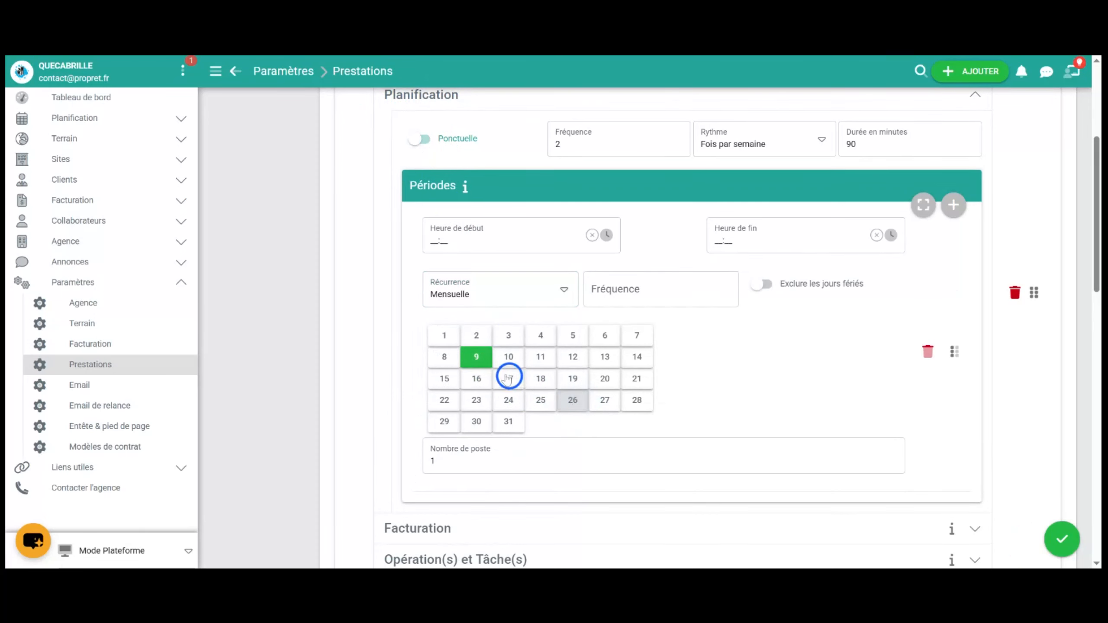
{"action": "left_click", "coordinate": [477, 357]}
Set the period's start time to 07:00 and calculate its end time automatically as 08:30.
{"action": "scroll", "coordinate": [567, 362], "scroll_direction": "up", "scroll_amount": 2}
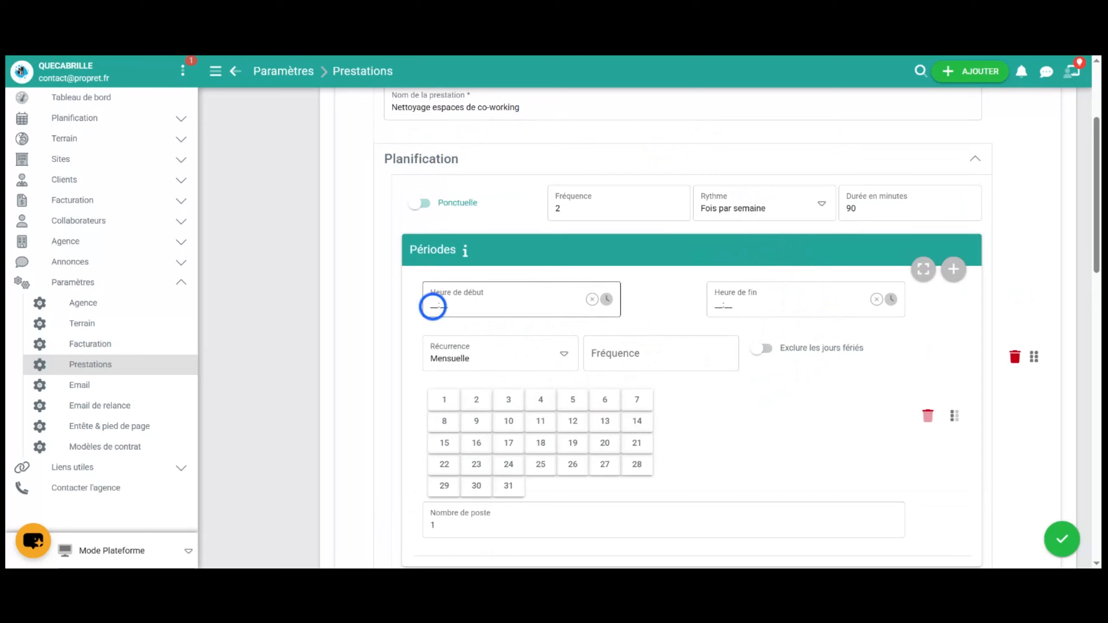
{"action": "left_click", "coordinate": [433, 307]}
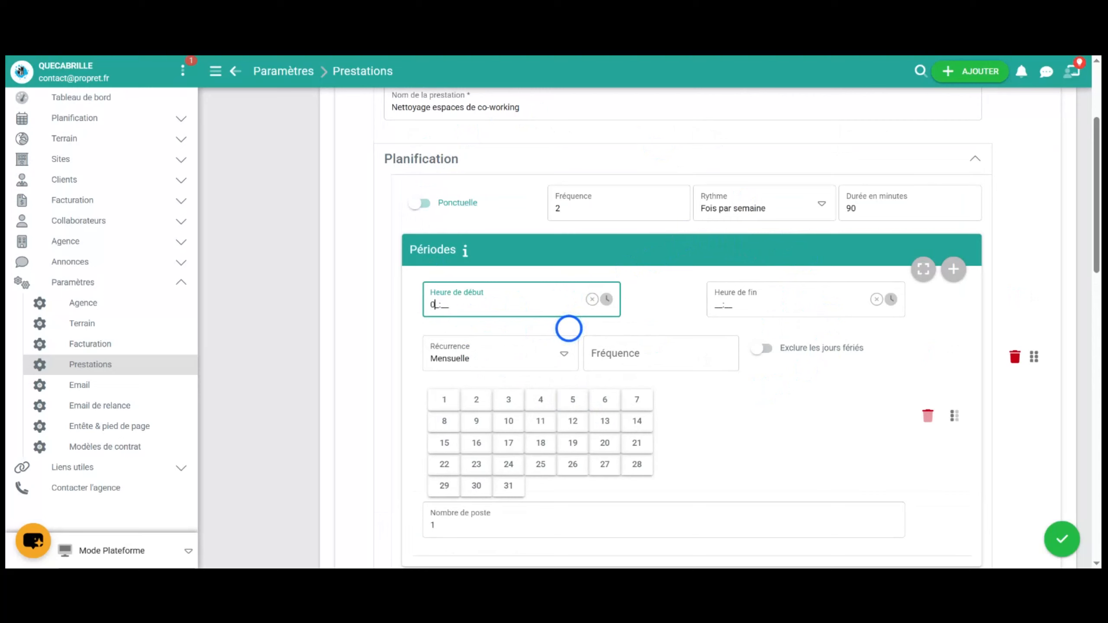
{"action": "type", "text": "07:00"}
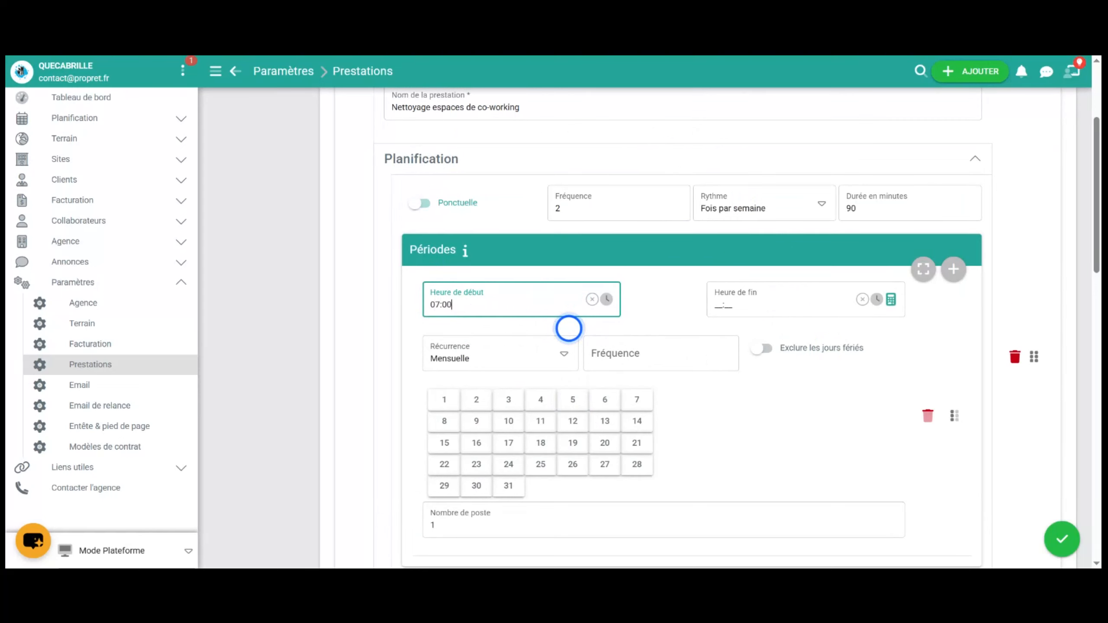
{"action": "left_click", "coordinate": [890, 300]}
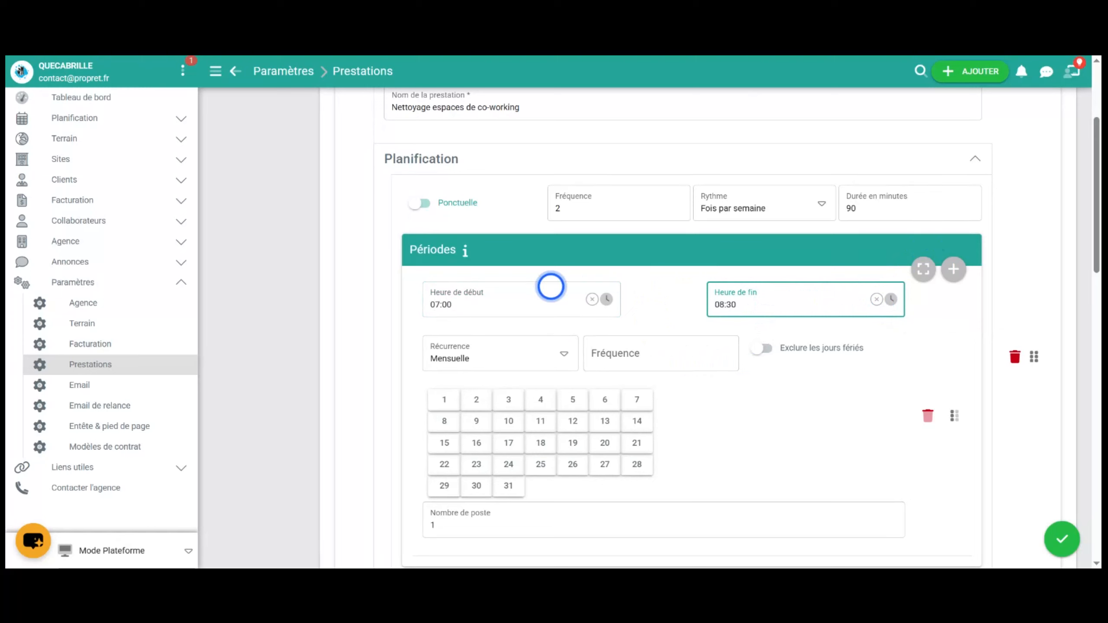
Set the period's recurrence to Hebdomadaire on Mardi and Vendredi, with 1 as the Nombre de poste.
{"action": "left_click", "coordinate": [558, 358]}
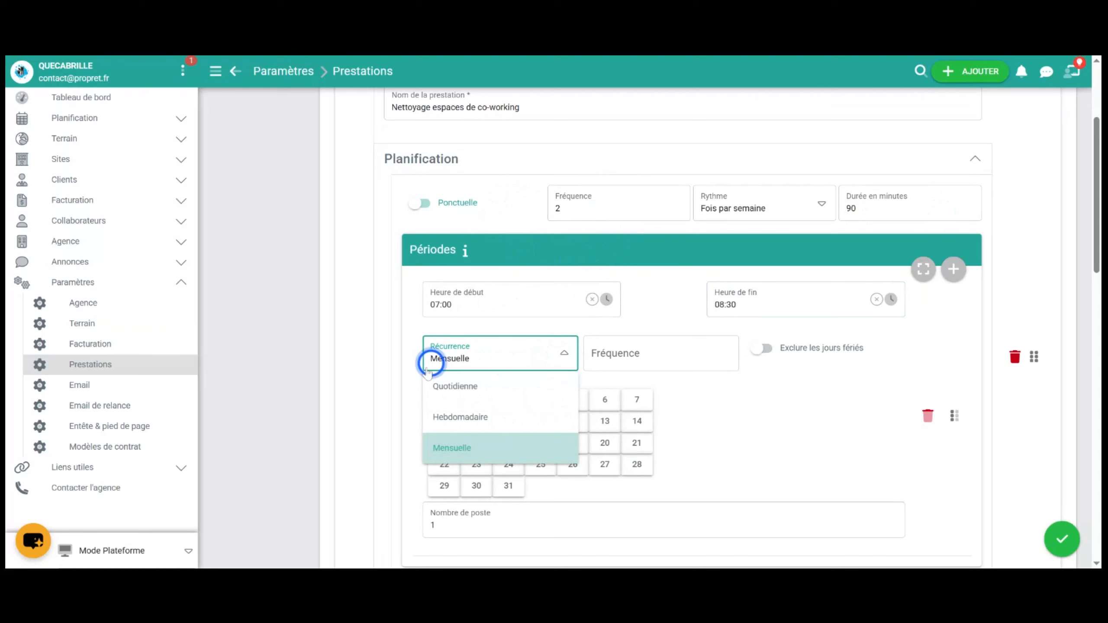
{"action": "left_click", "coordinate": [470, 386]}
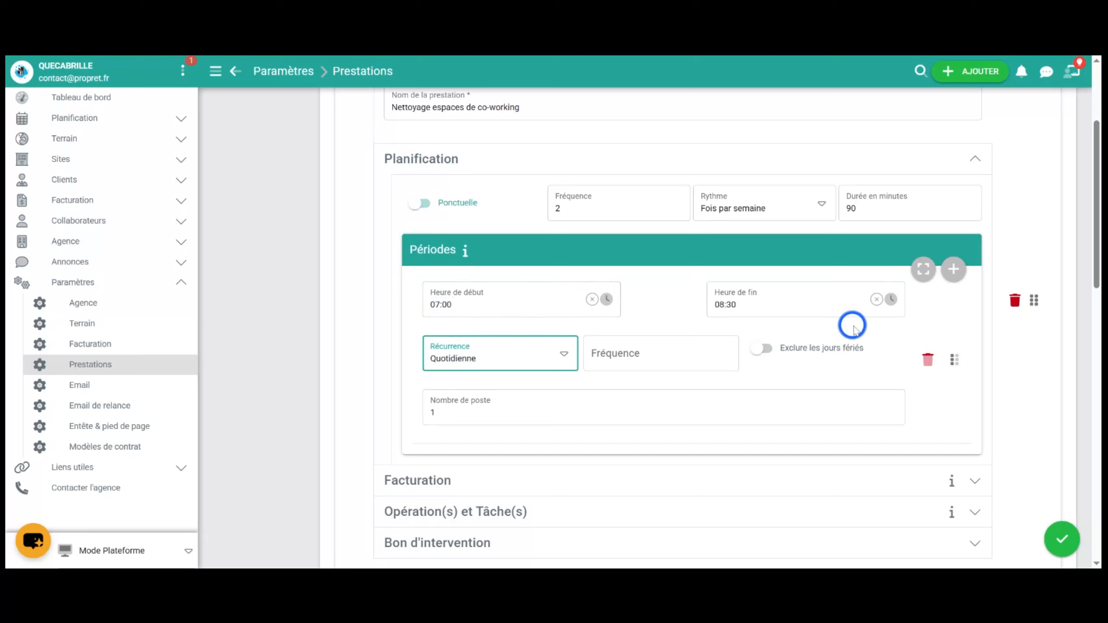
{"action": "left_click", "coordinate": [488, 355]}
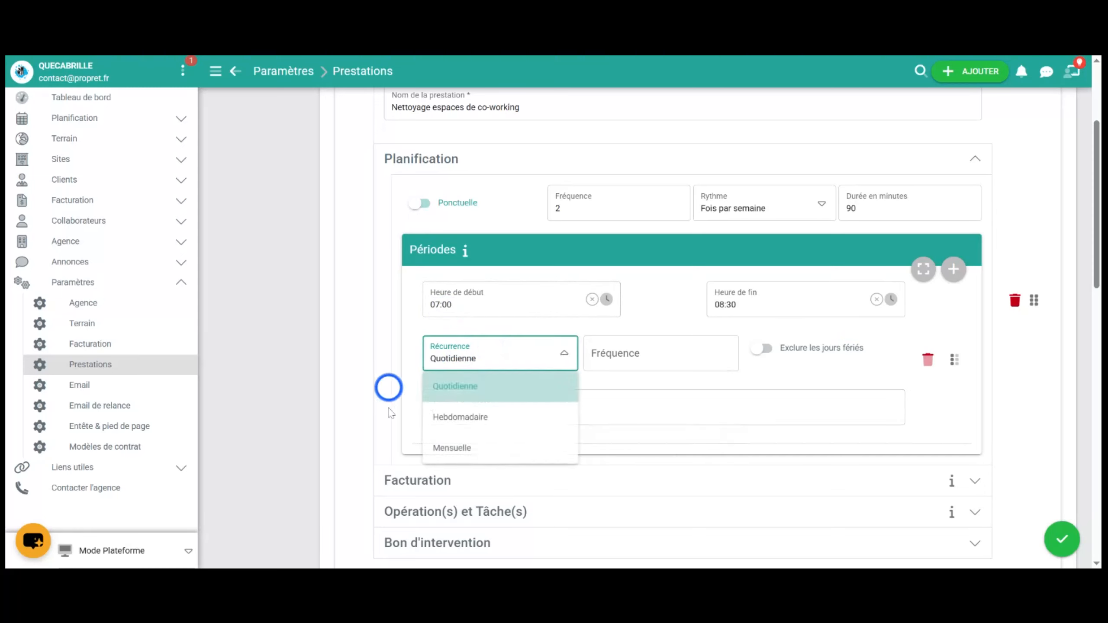
{"action": "left_click", "coordinate": [488, 421]}
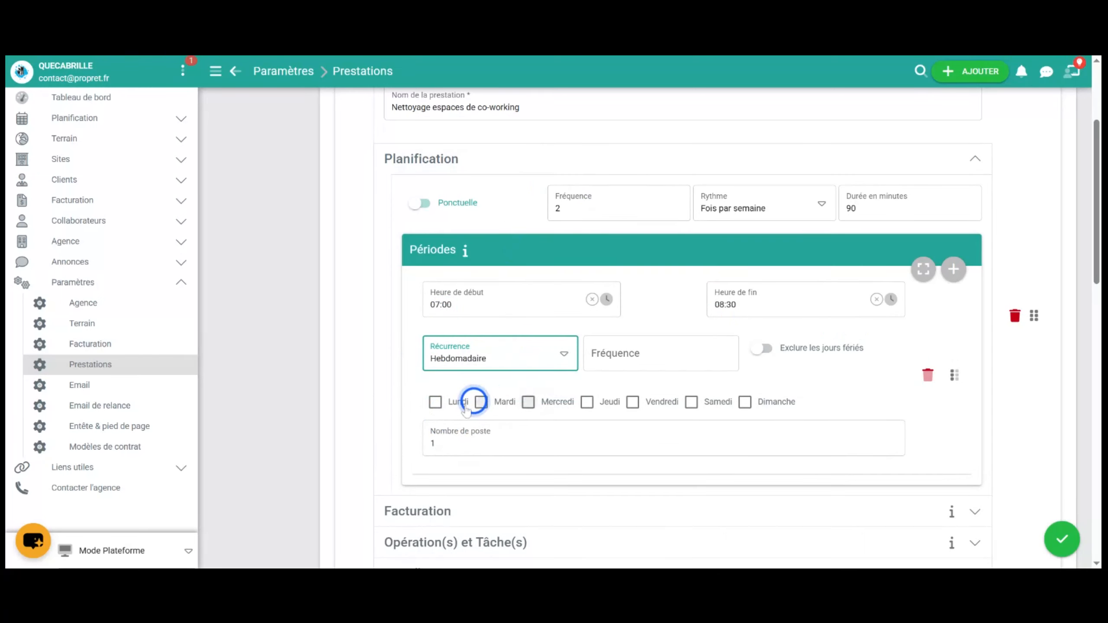
{"action": "left_click", "coordinate": [481, 402]}
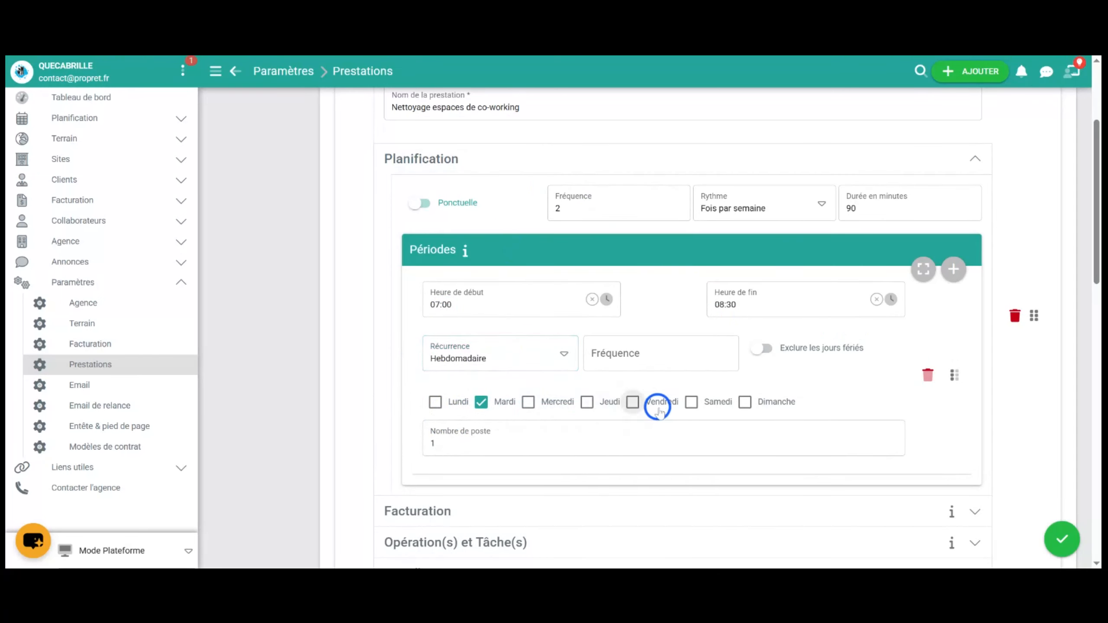
{"action": "left_click", "coordinate": [632, 401]}
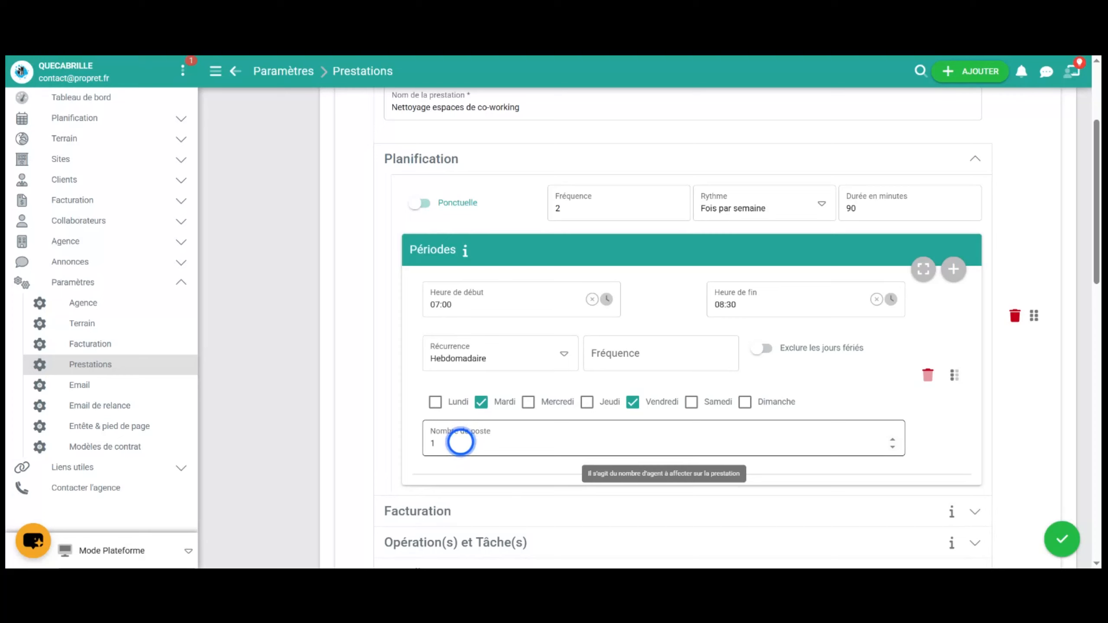
{"action": "left_click", "coordinate": [550, 459]}
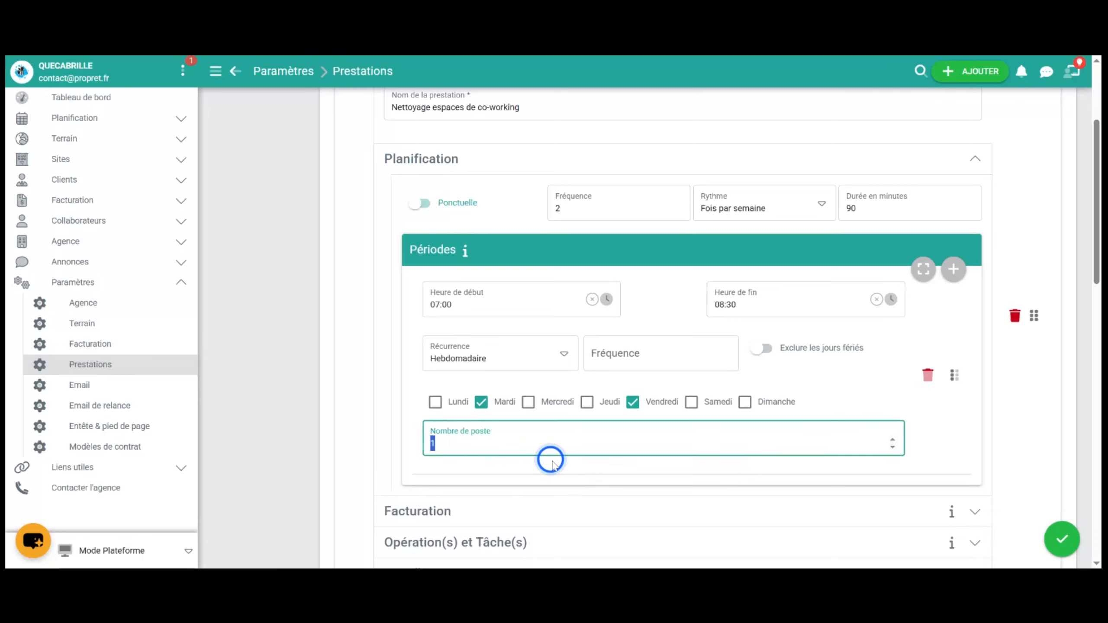
{"action": "left_click", "coordinate": [551, 444]}
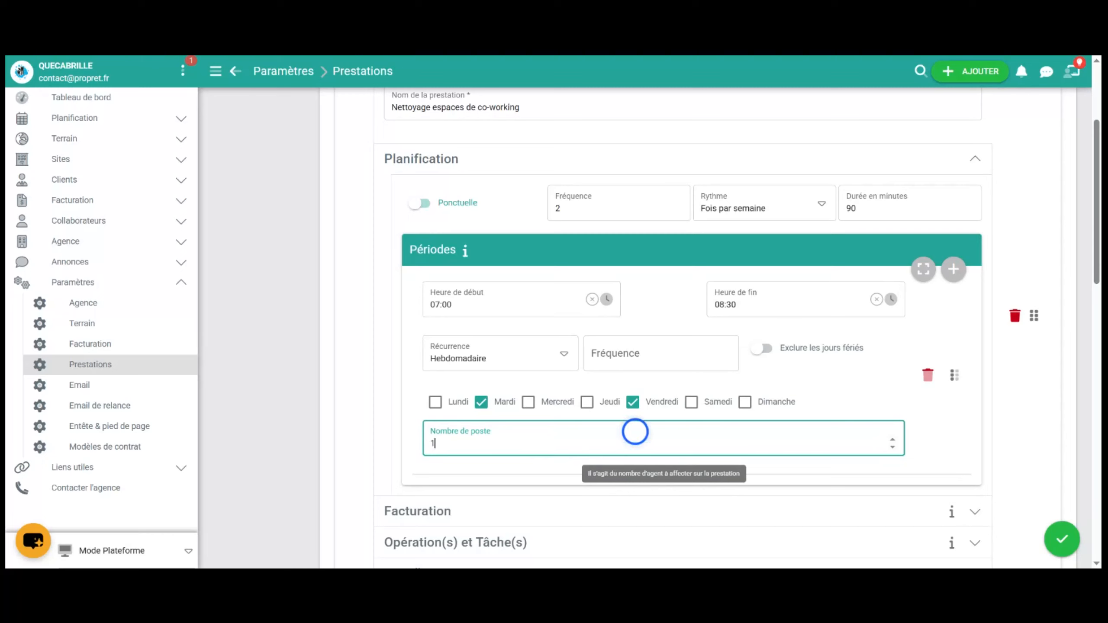
Open the service's Facturation settings and choose À l'heure billing.
{"action": "scroll", "coordinate": [916, 236], "scroll_direction": "down", "scroll_amount": 5}
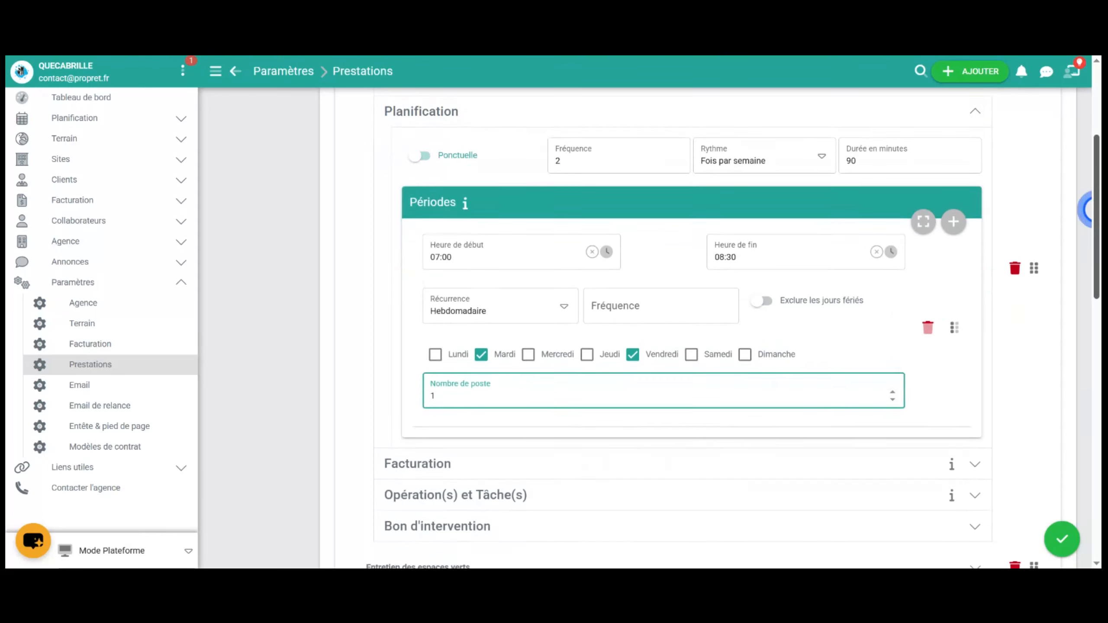
{"action": "left_click", "coordinate": [974, 217]}
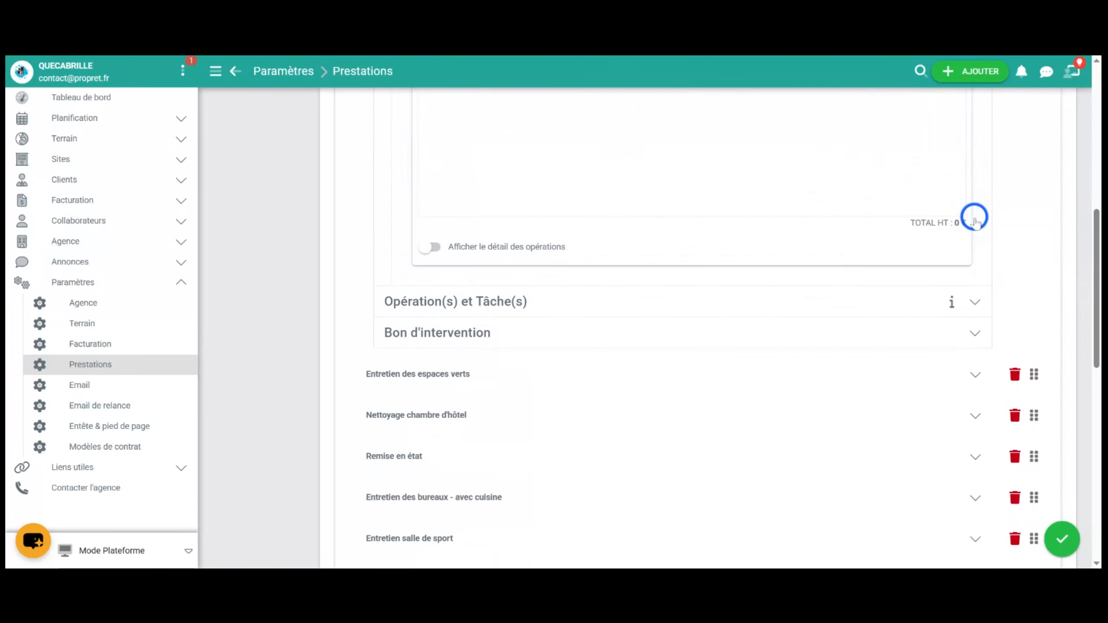
{"action": "scroll", "coordinate": [1095, 310], "scroll_direction": "up", "scroll_amount": 5}
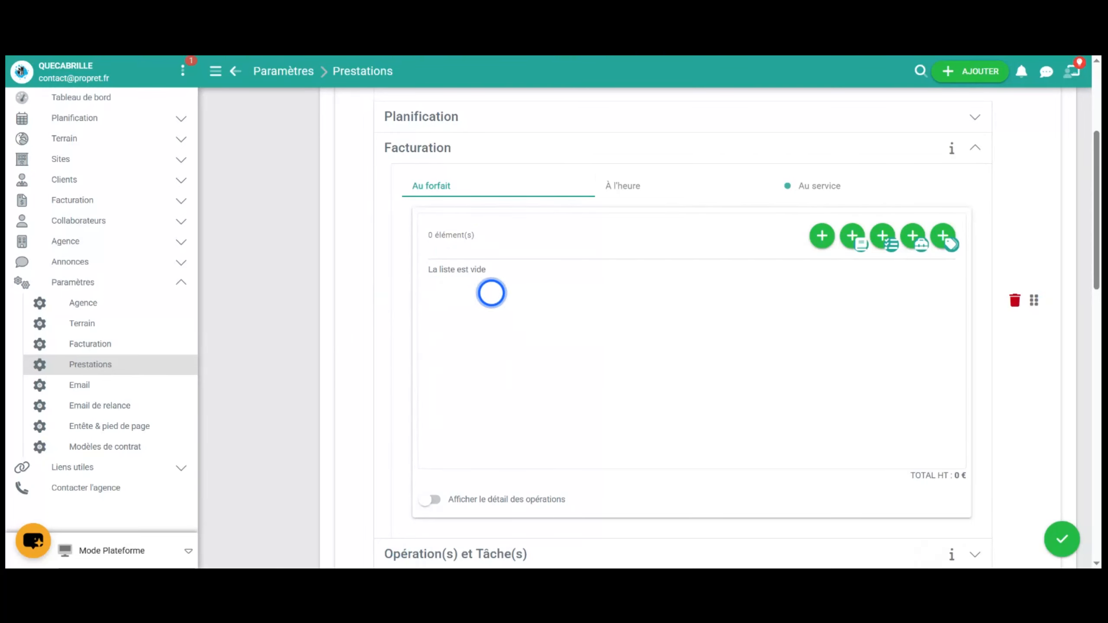
{"action": "left_click", "coordinate": [619, 186]}
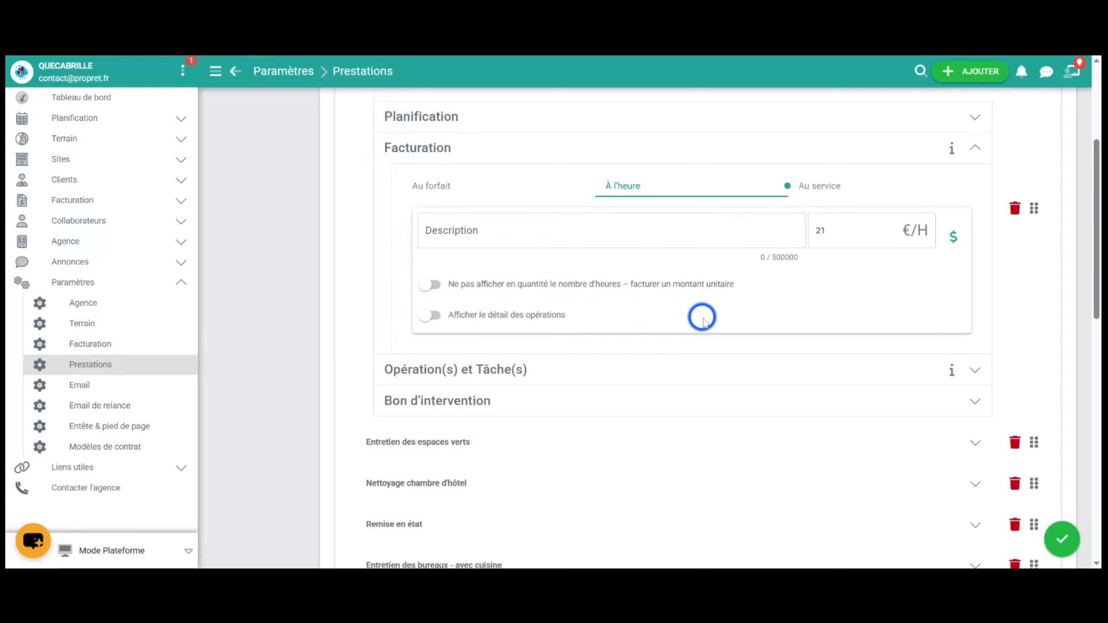
{"action": "mouse_move", "coordinate": [480, 323]}
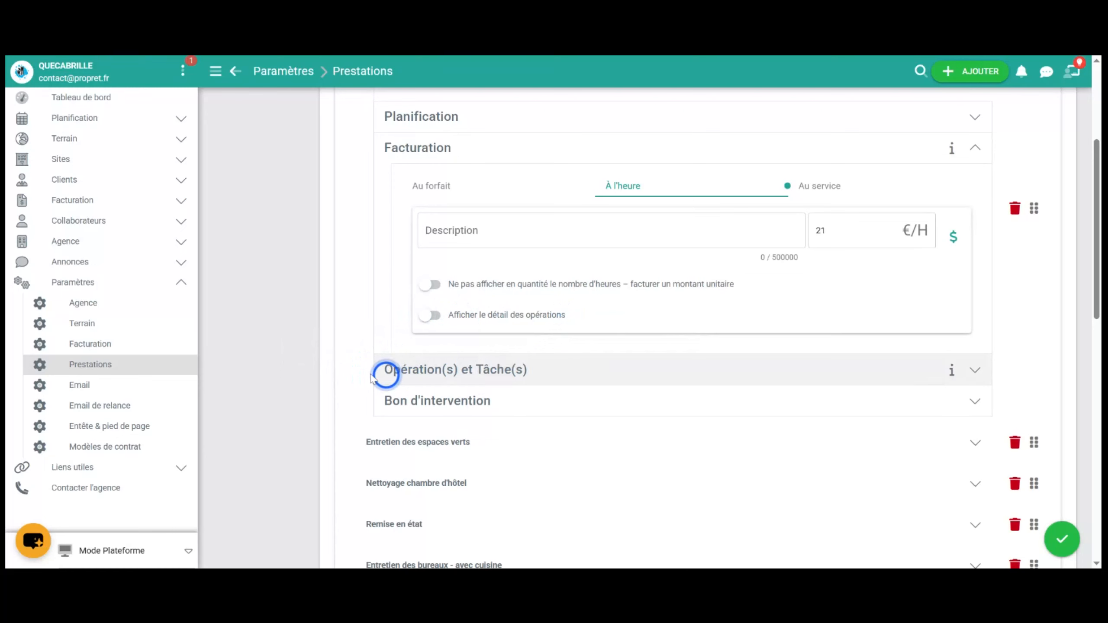
Review the Au service billing options, and return to À l'heure billing.
{"action": "scroll", "coordinate": [584, 375], "scroll_direction": "up", "scroll_amount": 5}
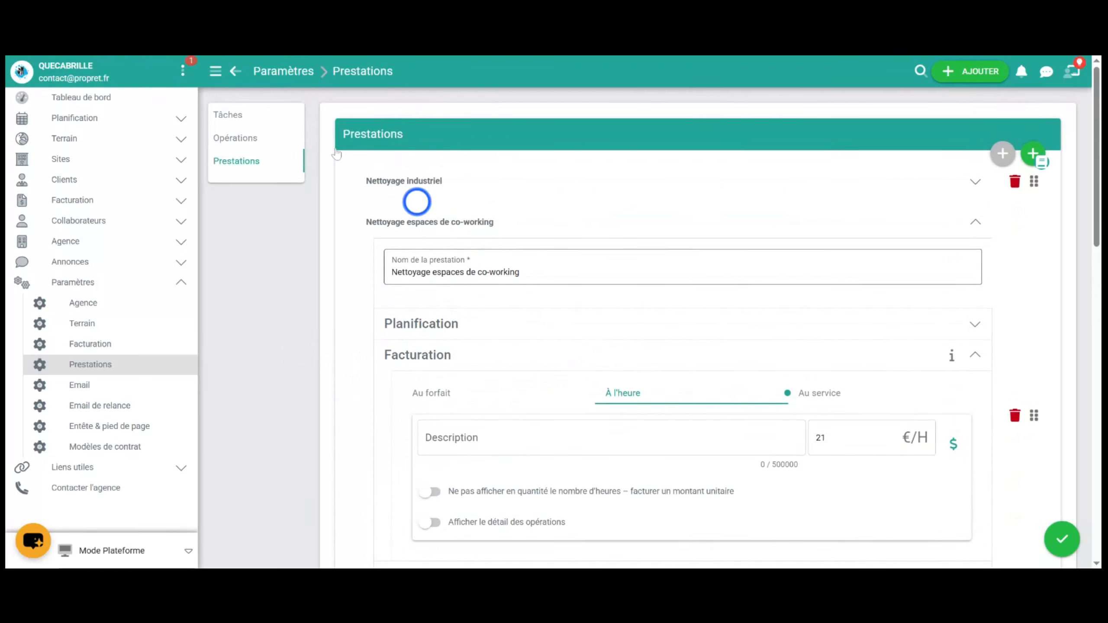
{"action": "scroll", "coordinate": [436, 284], "scroll_direction": "down", "scroll_amount": 3}
{"action": "scroll", "coordinate": [654, 284], "scroll_direction": "down", "scroll_amount": 2}
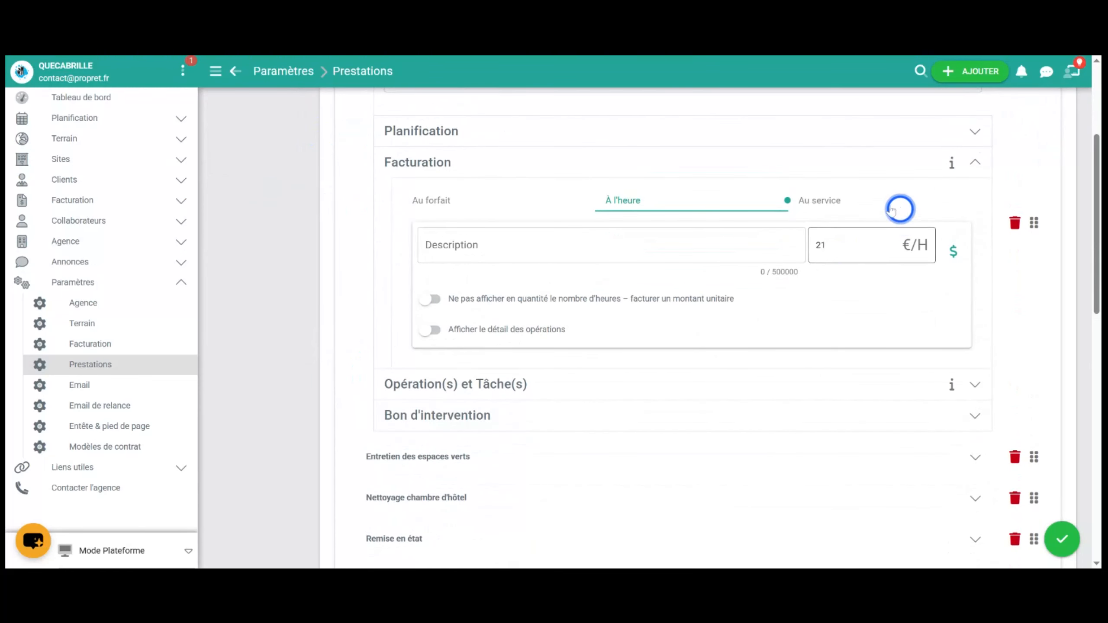
{"action": "left_click", "coordinate": [837, 201]}
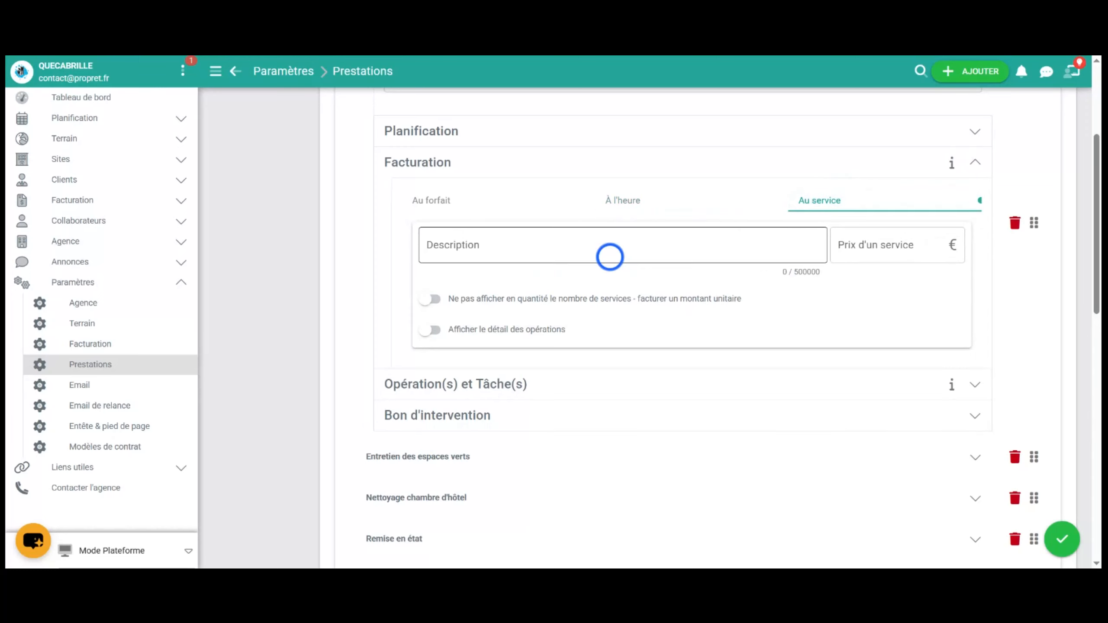
{"action": "left_click", "coordinate": [633, 202]}
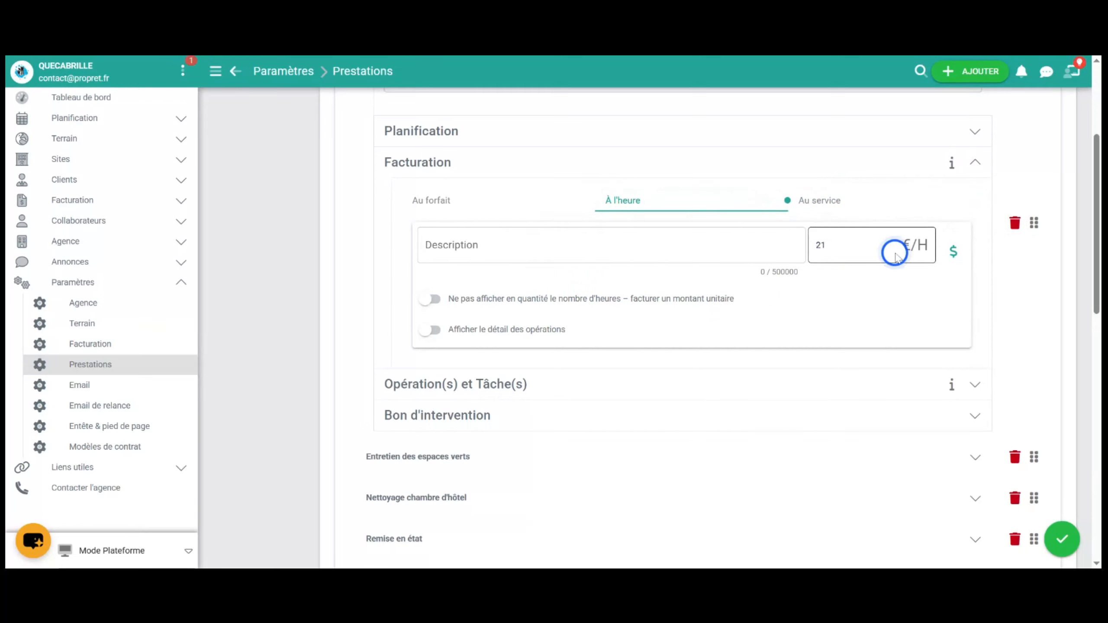
Examine the service's Opération(s) et Tâche(s), including the tasks listed under the Nettoyage salle de réunion operation.
{"action": "left_click", "coordinate": [975, 383]}
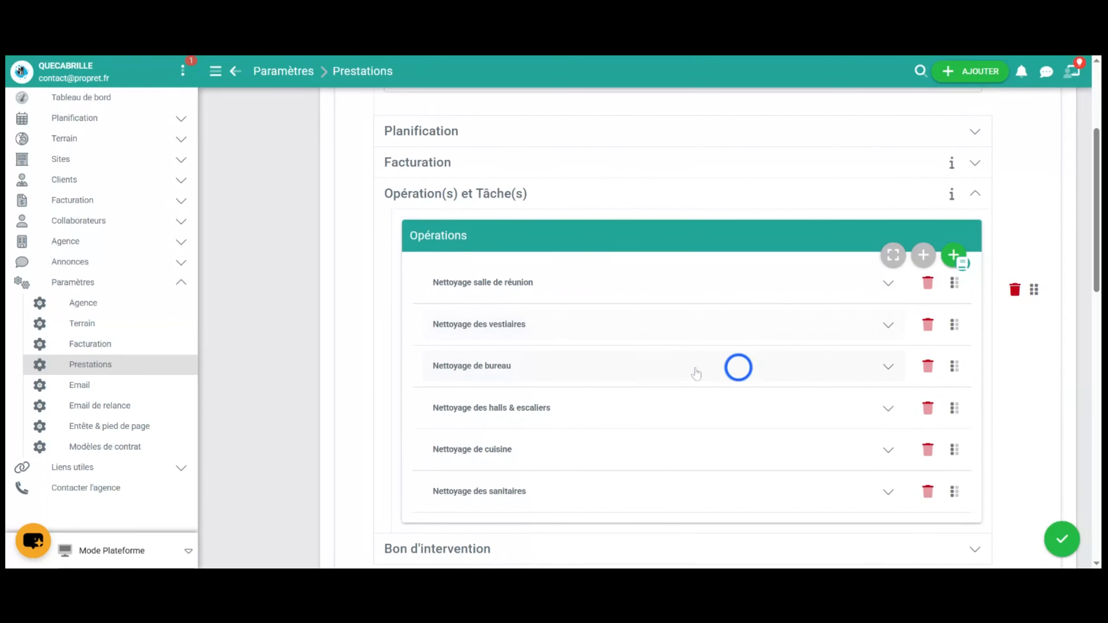
{"action": "scroll", "coordinate": [661, 359], "scroll_direction": "up", "scroll_amount": 5}
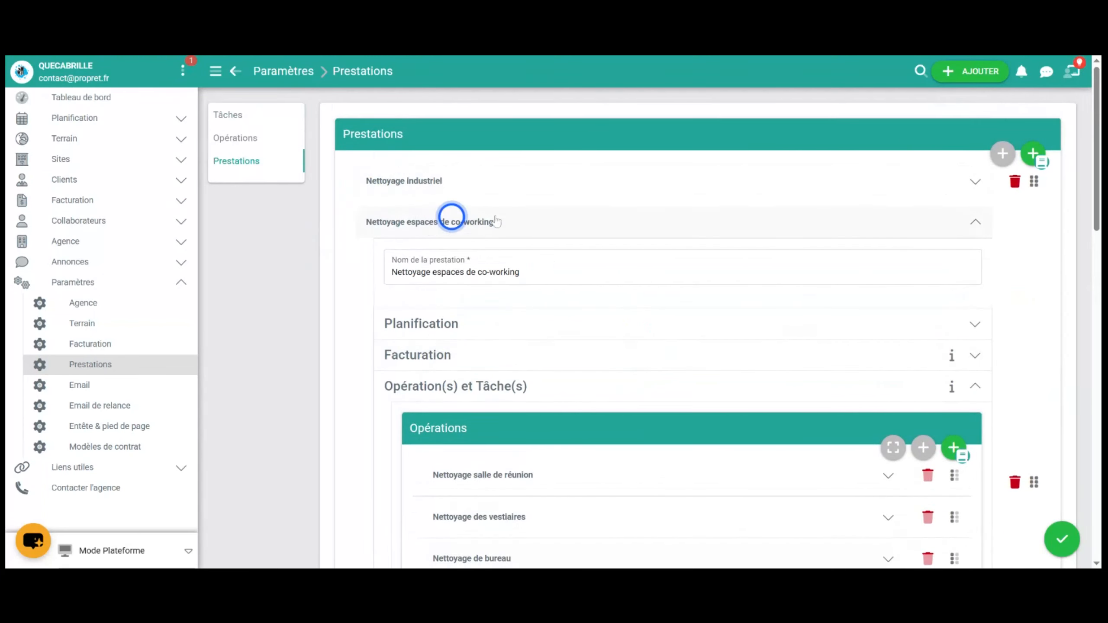
{"action": "scroll", "coordinate": [650, 219], "scroll_direction": "down", "scroll_amount": 4}
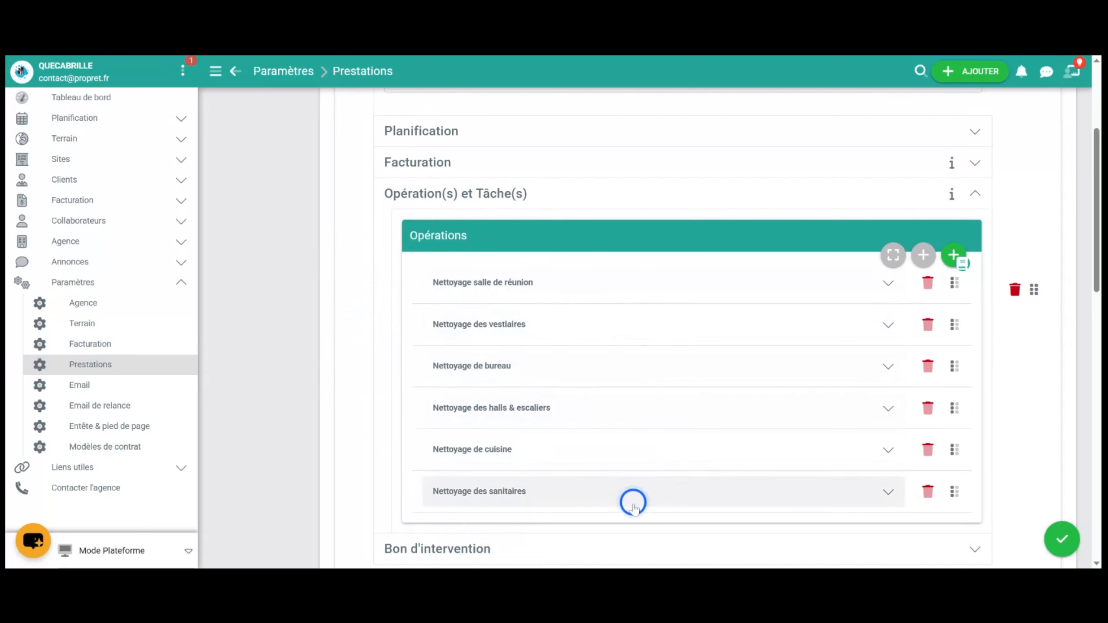
{"action": "left_click", "coordinate": [888, 282]}
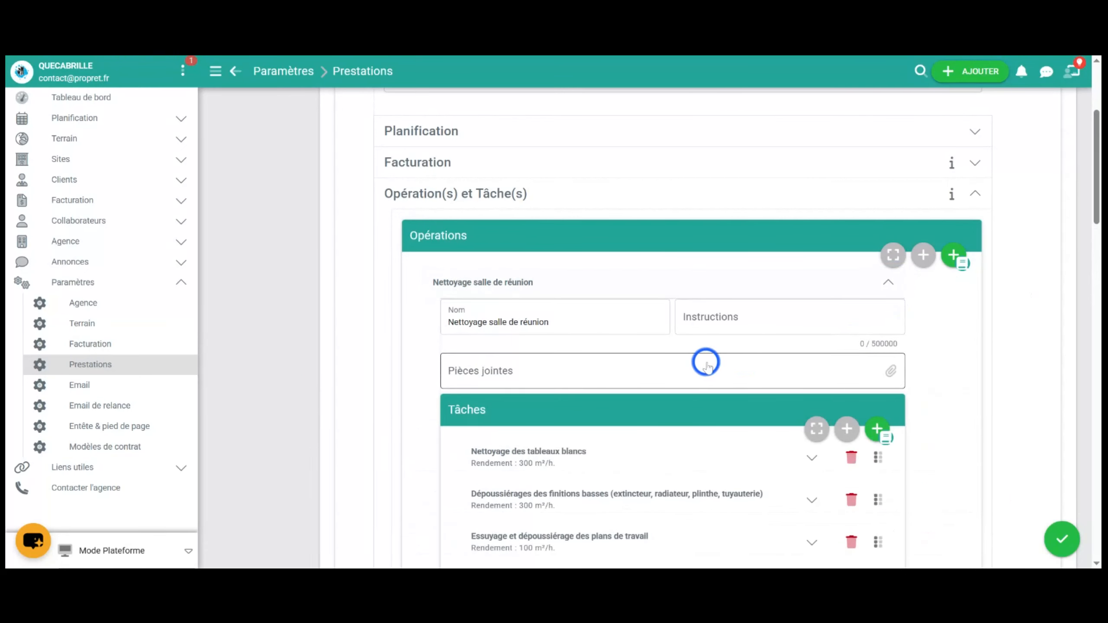
{"action": "scroll", "coordinate": [705, 366], "scroll_direction": "down", "scroll_amount": 3}
{"action": "scroll", "coordinate": [706, 365], "scroll_direction": "down", "scroll_amount": 2}
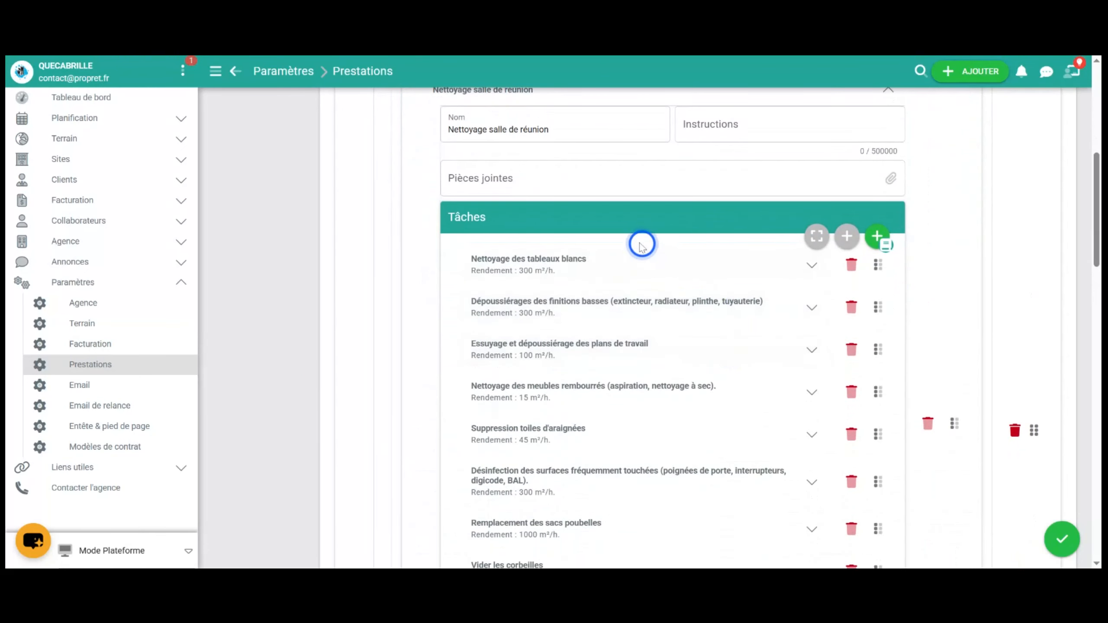
{"action": "scroll", "coordinate": [680, 498], "scroll_direction": "down", "scroll_amount": 5}
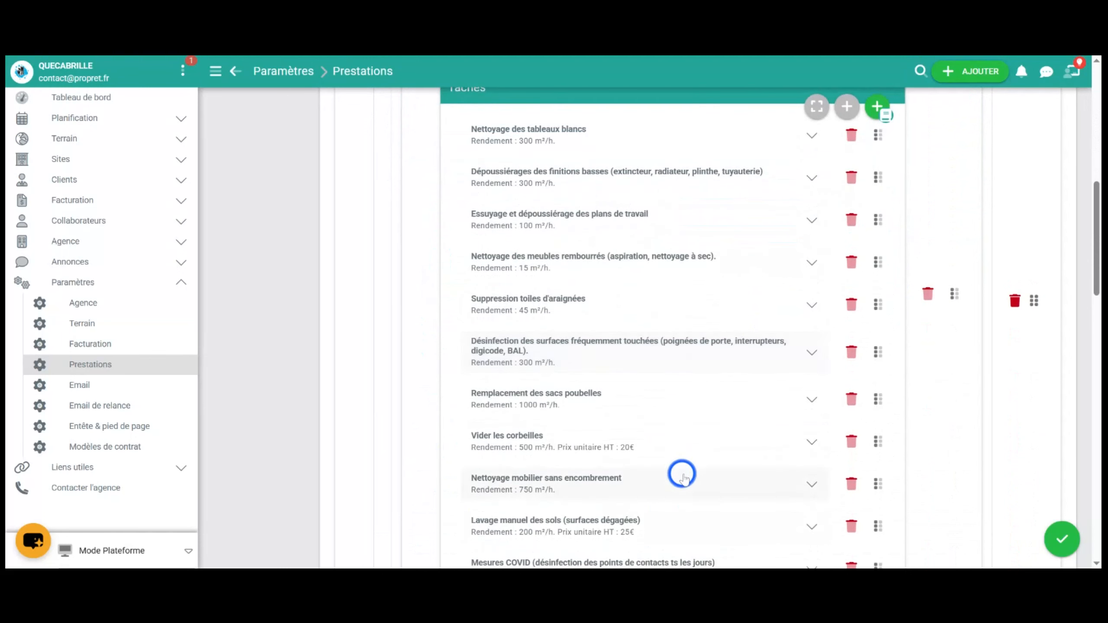
{"action": "scroll", "coordinate": [683, 476], "scroll_direction": "up", "scroll_amount": 6}
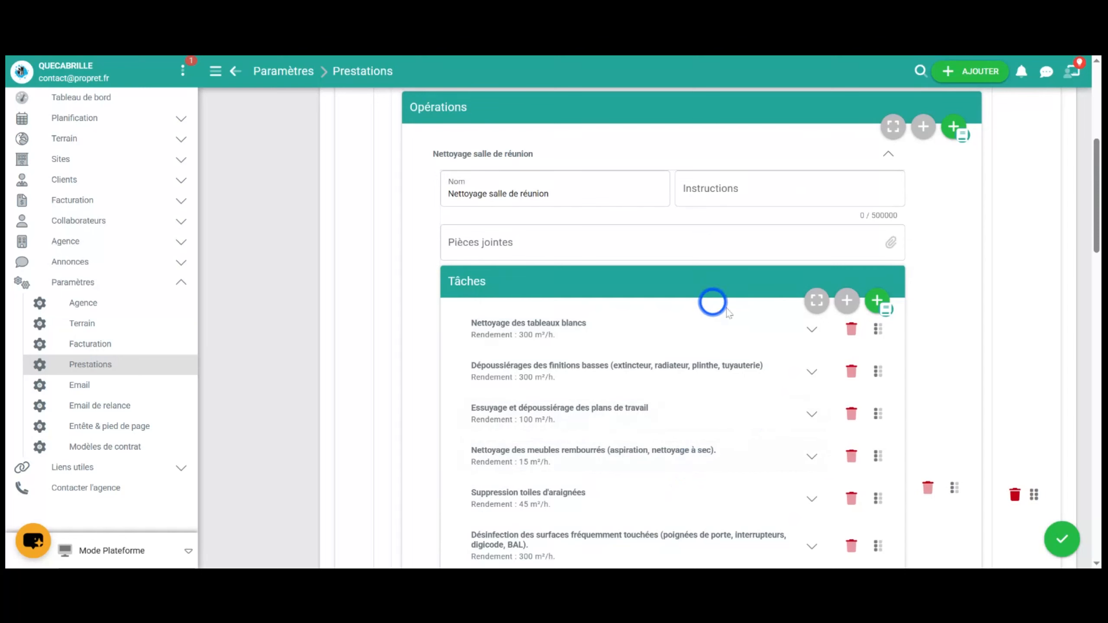
Review the Nettoyage des tableaux blancs task's details and the library of existing tasks, without adding any.
{"action": "left_click", "coordinate": [812, 330]}
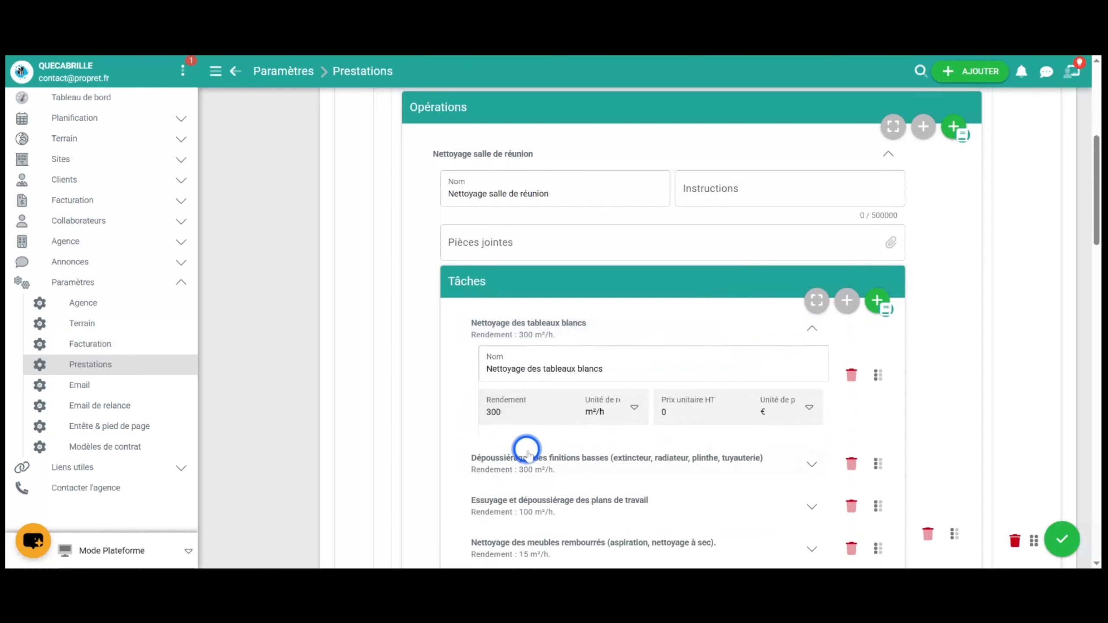
{"action": "left_click", "coordinate": [812, 334]}
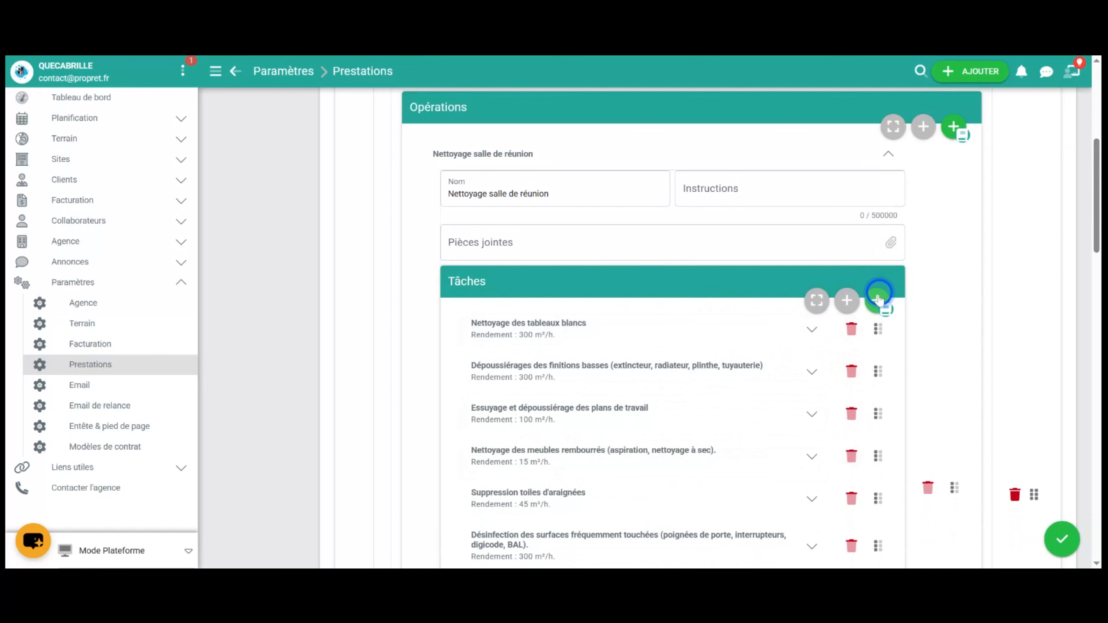
{"action": "left_click", "coordinate": [881, 307]}
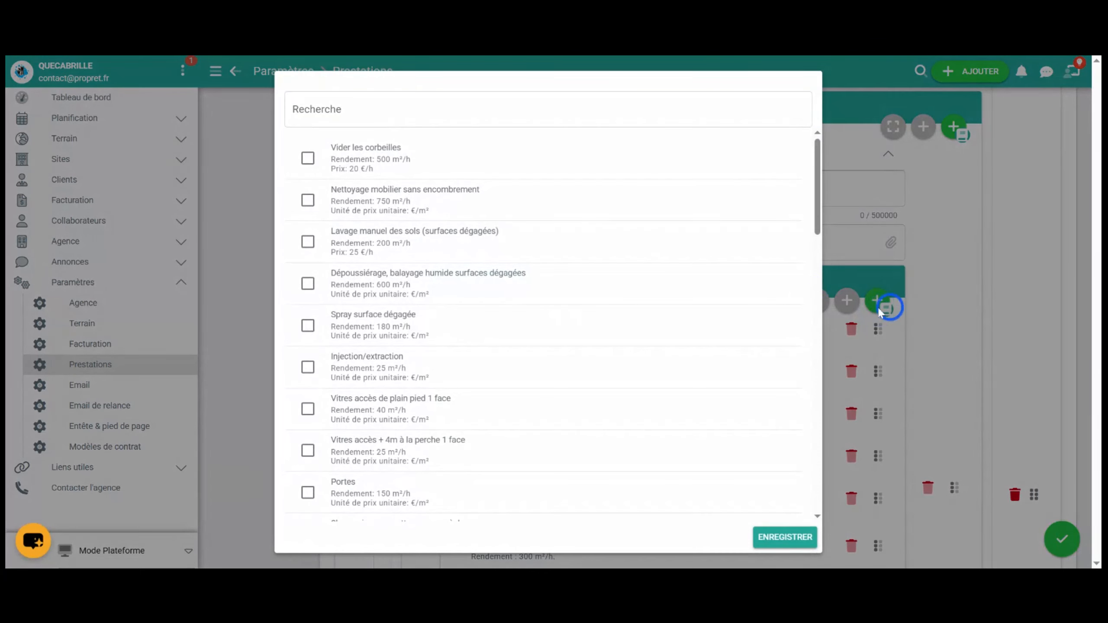
{"action": "left_click", "coordinate": [876, 365]}
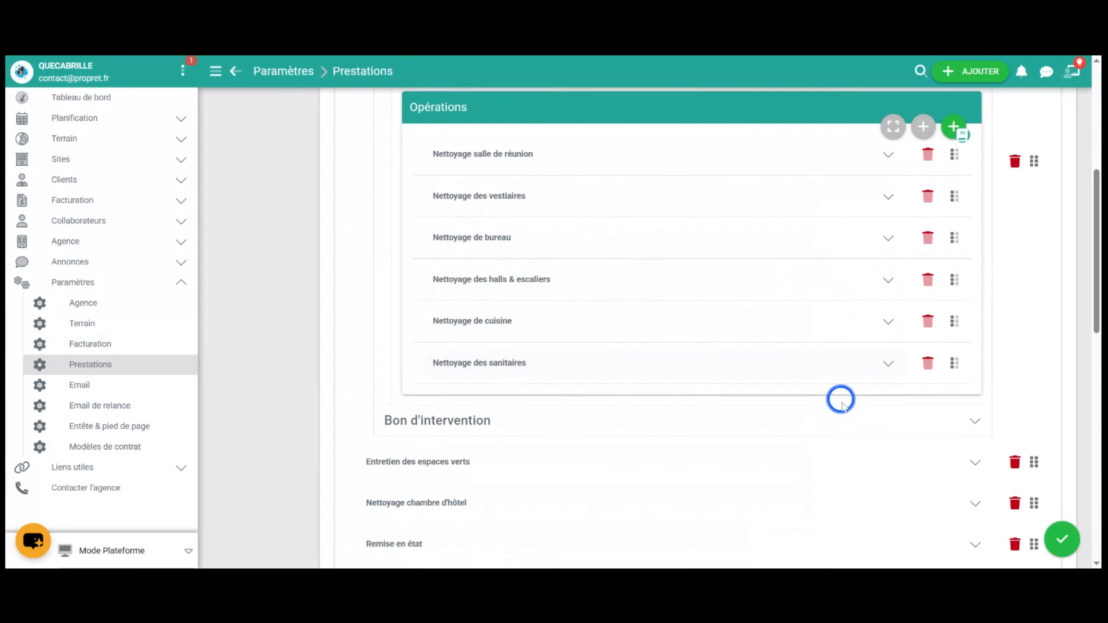
Turn off Bon d'intervention obligatoire for the Nettoyage espaces de co-working service and save the service settings.
{"action": "scroll", "coordinate": [840, 400], "scroll_direction": "down", "scroll_amount": 1}
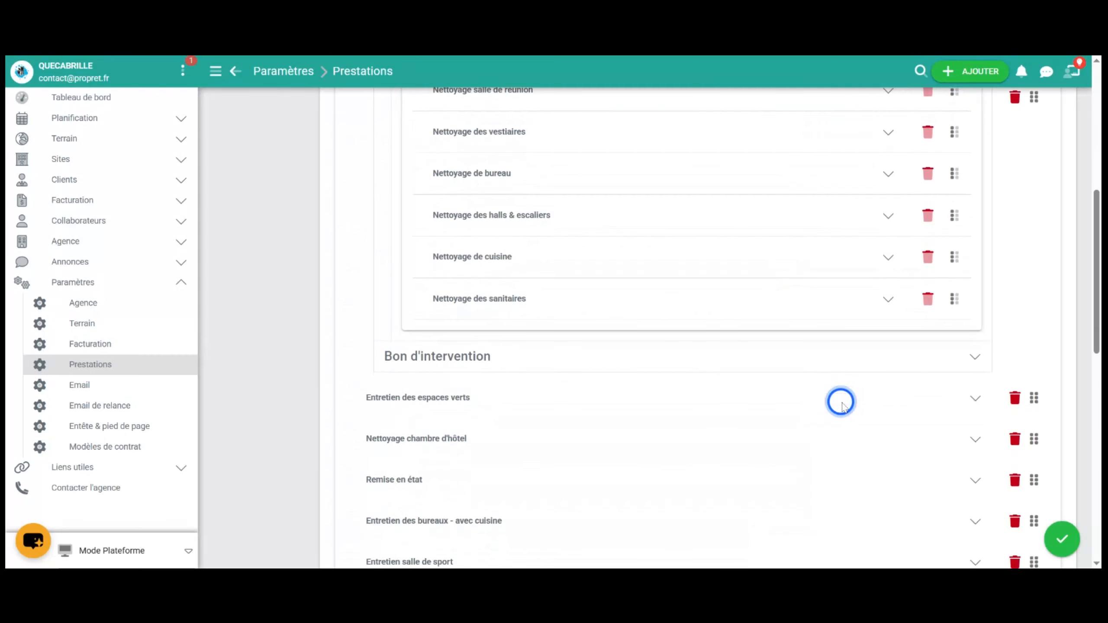
{"action": "left_click", "coordinate": [973, 359]}
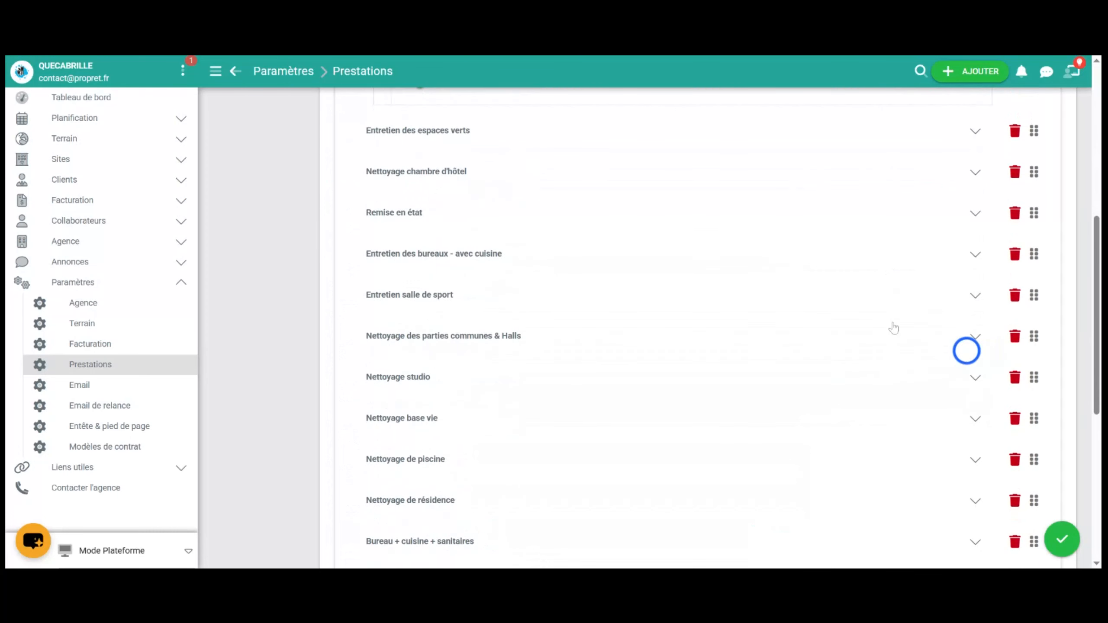
{"action": "scroll", "coordinate": [793, 295], "scroll_direction": "up", "scroll_amount": 2}
{"action": "scroll", "coordinate": [793, 312], "scroll_direction": "down", "scroll_amount": 1}
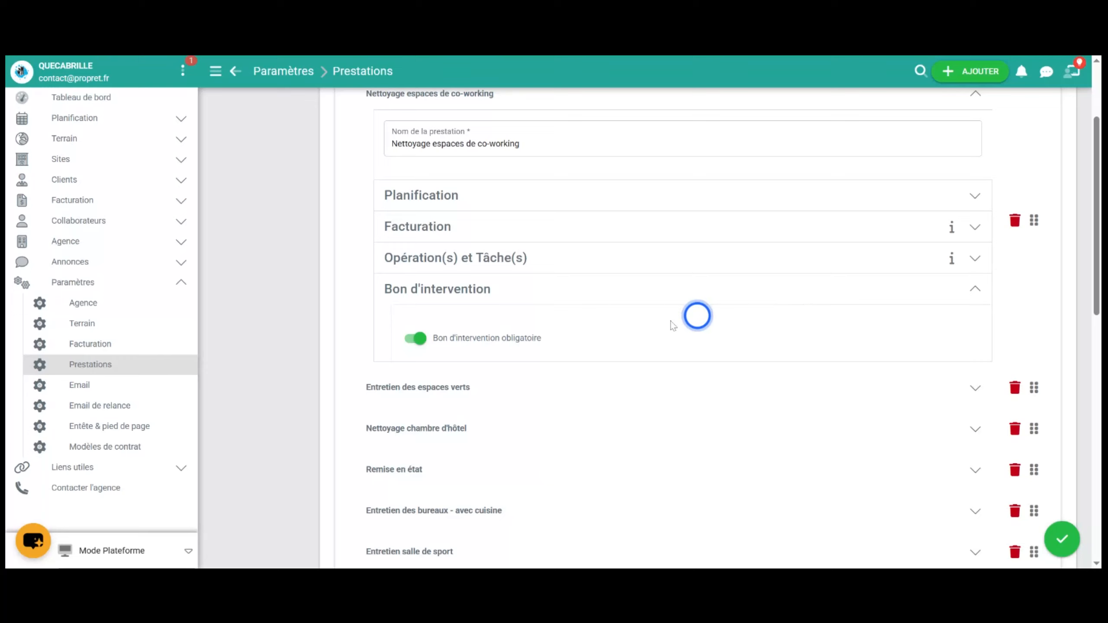
{"action": "left_click", "coordinate": [418, 338]}
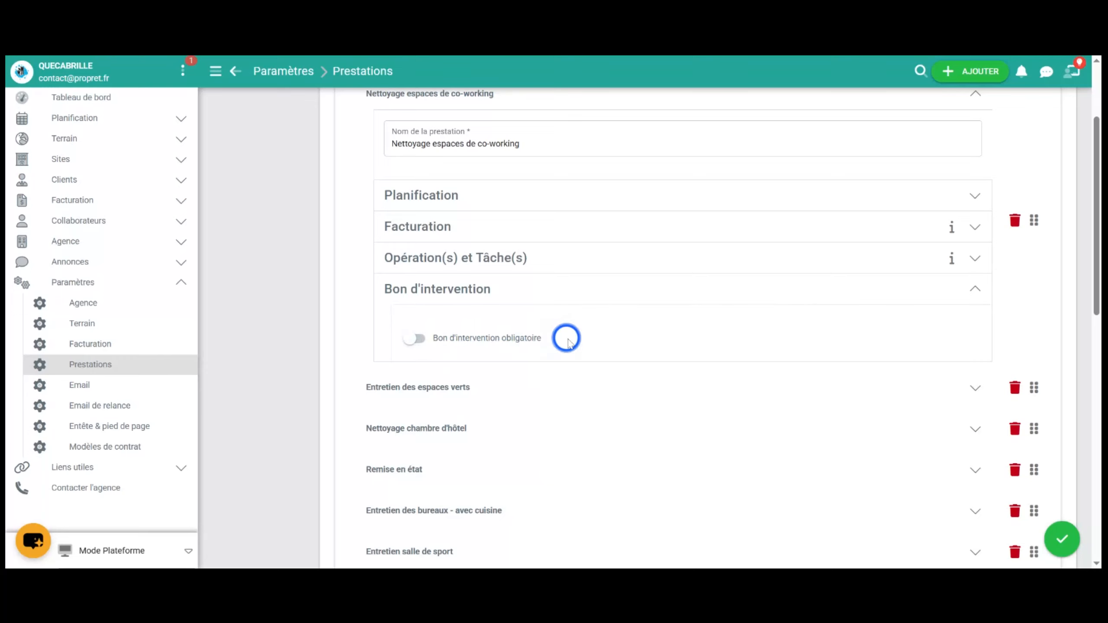
{"action": "left_click", "coordinate": [973, 288]}
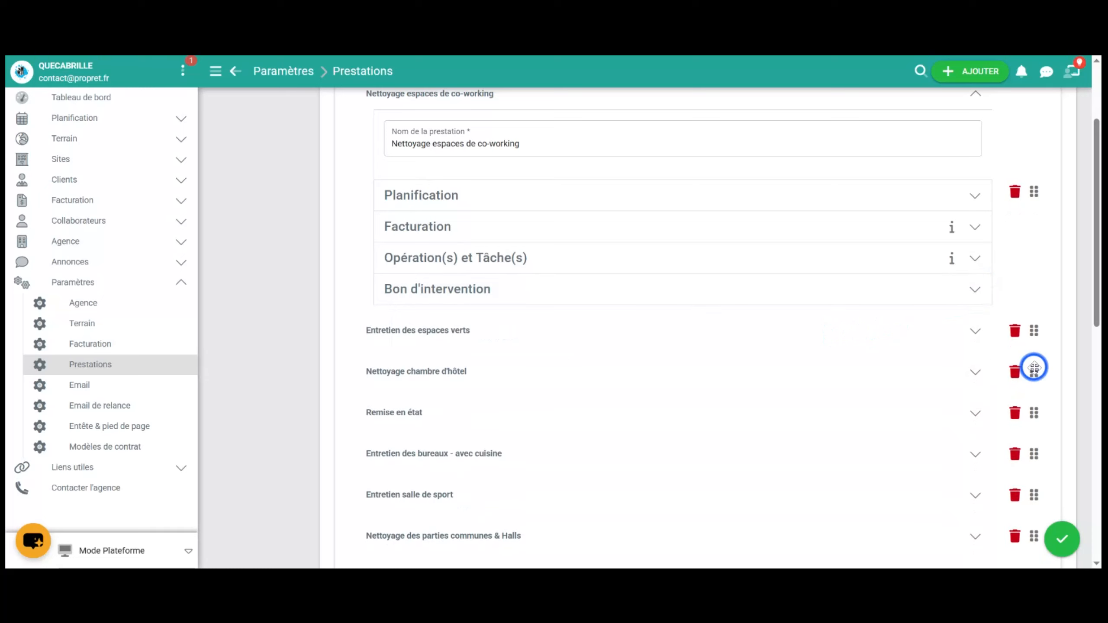
{"action": "left_click", "coordinate": [1066, 547]}
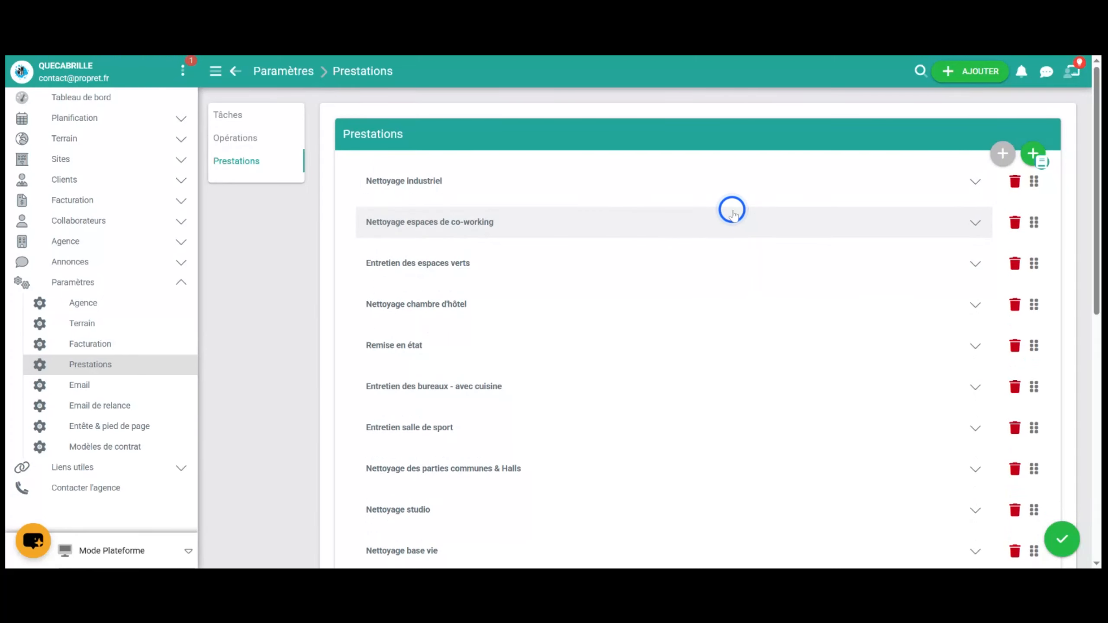
Search for the client AUDI and open its Prestations & Tarifs settings.
{"action": "left_click", "coordinate": [920, 71]}
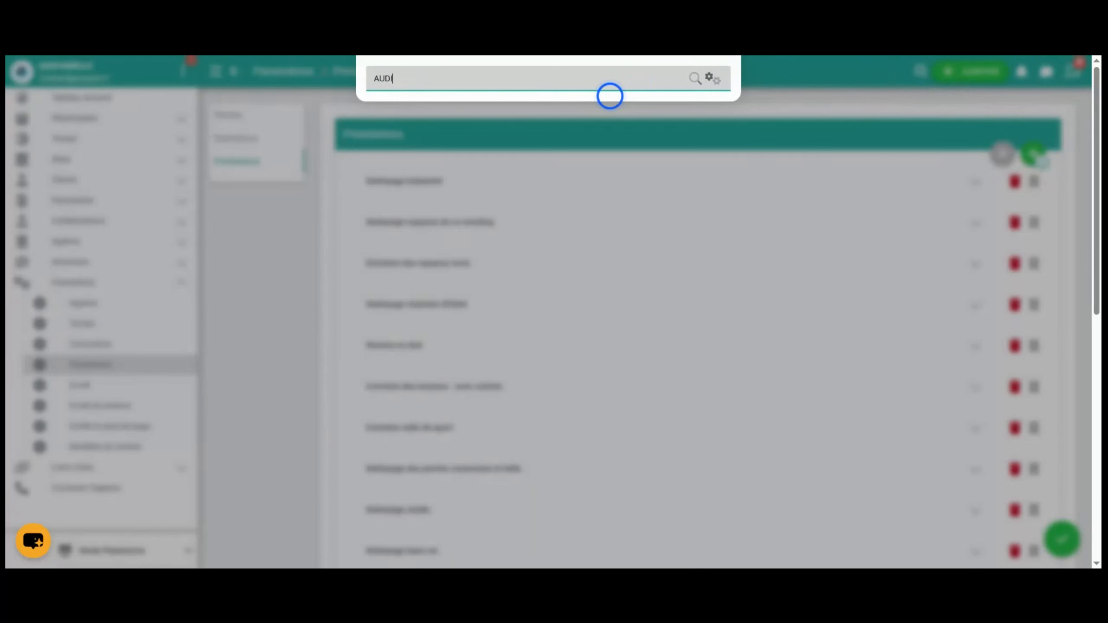
{"action": "left_click", "coordinate": [414, 115]}
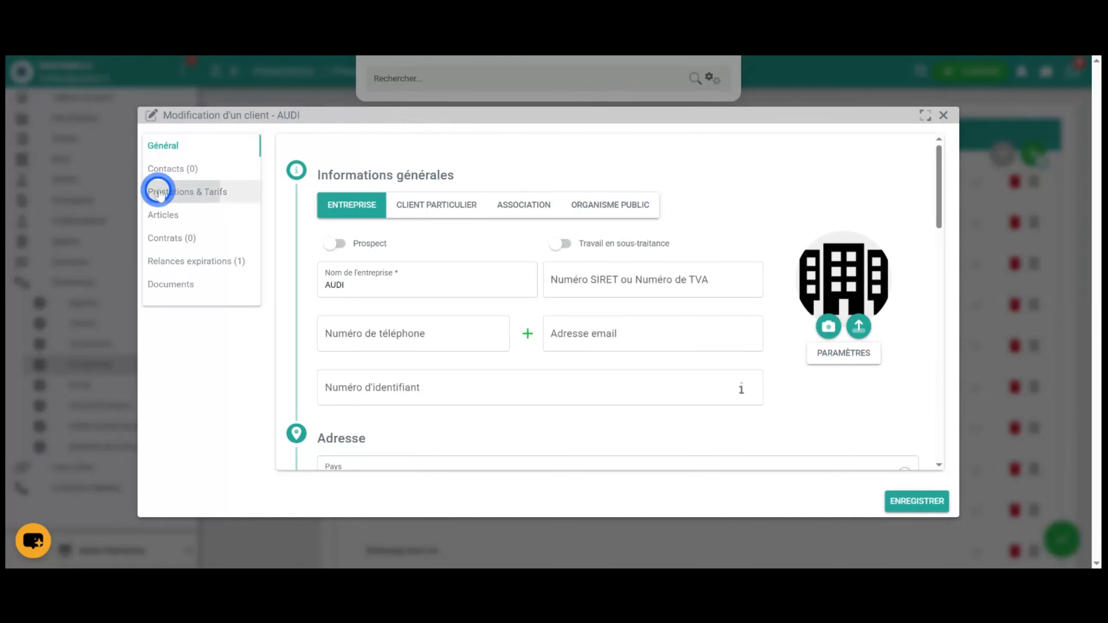
{"action": "left_click", "coordinate": [158, 191]}
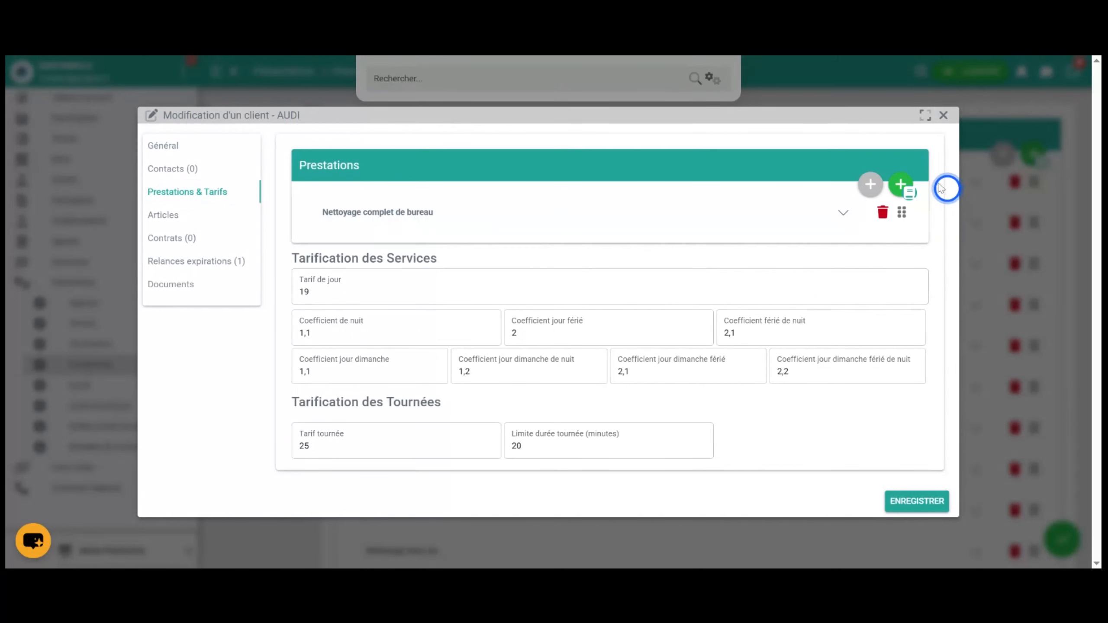
Browse the agency service templates available to add to the AUDI client, and close the list without selecting any.
{"action": "left_click", "coordinate": [903, 187]}
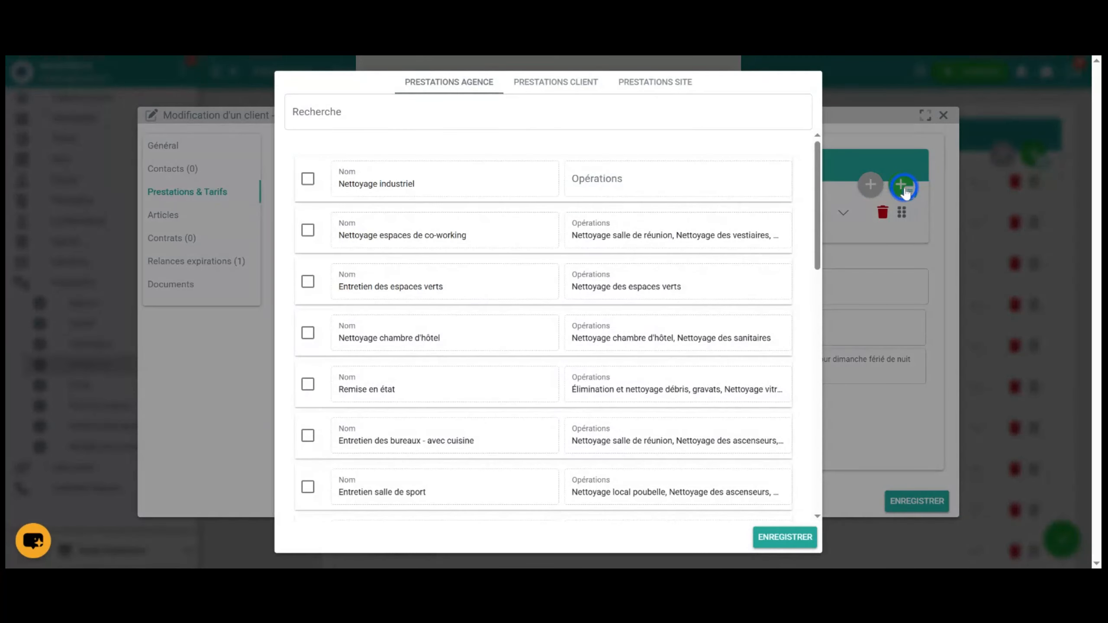
{"action": "scroll", "coordinate": [440, 188], "scroll_direction": "down", "scroll_amount": 10}
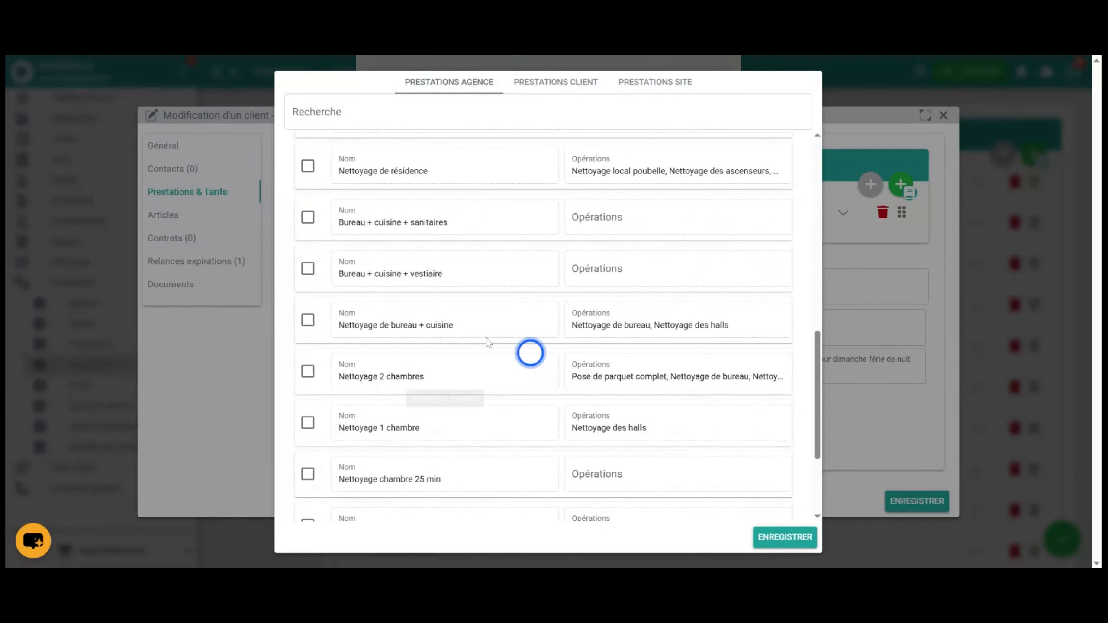
{"action": "left_click", "coordinate": [946, 288]}
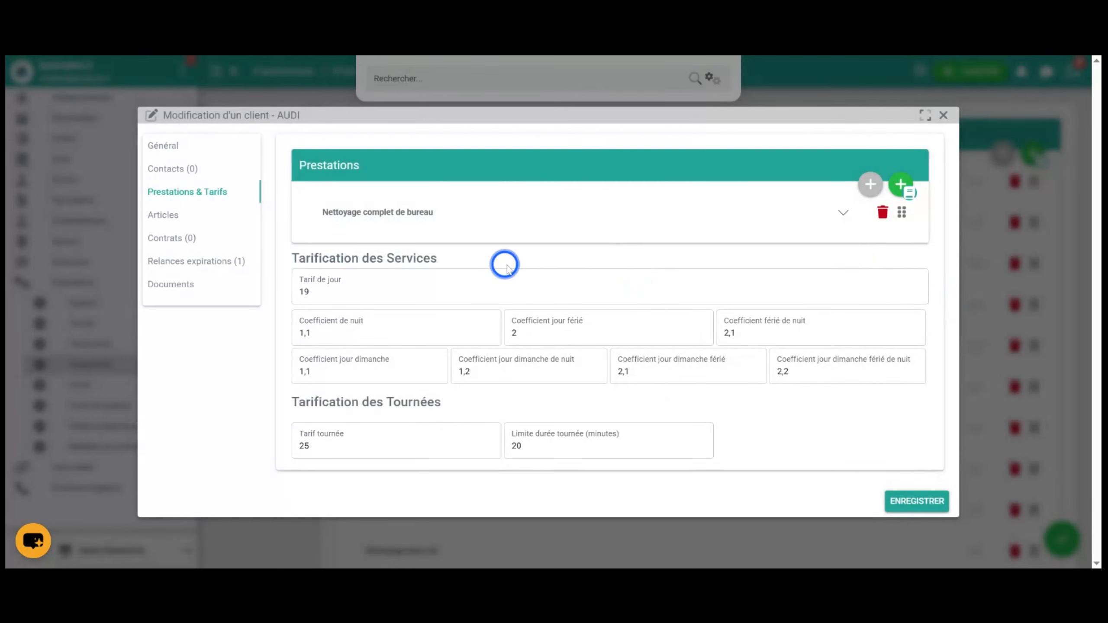